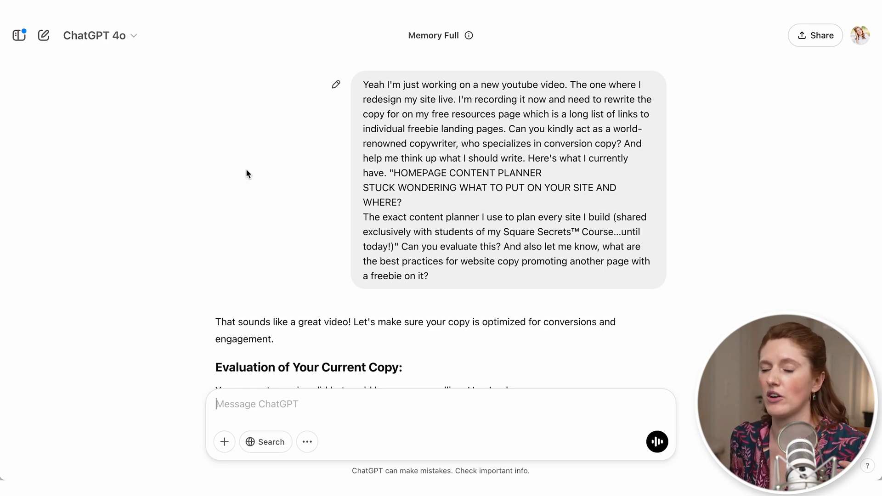
- Scroll ChatGPT's reply to the refined, brand-aligned headline, subheading and 'Download the Planner' CTA
scroll(246, 169, down, 15)
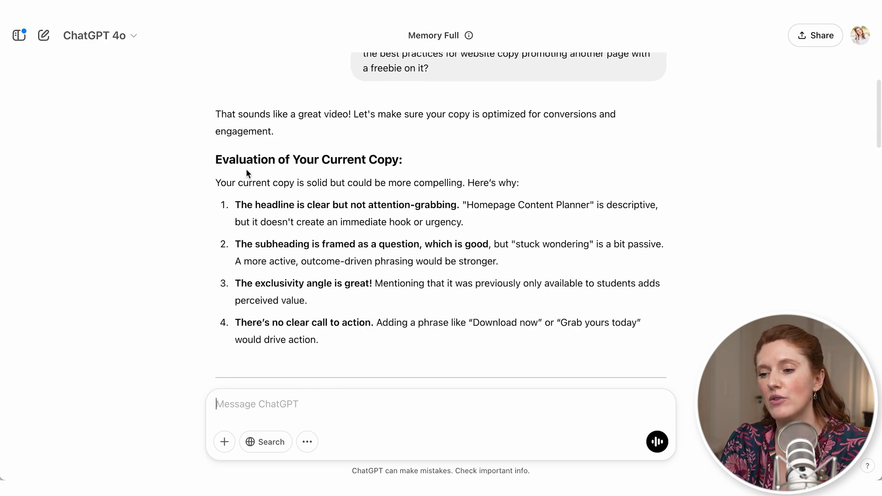
scroll(246, 169, down, 5)
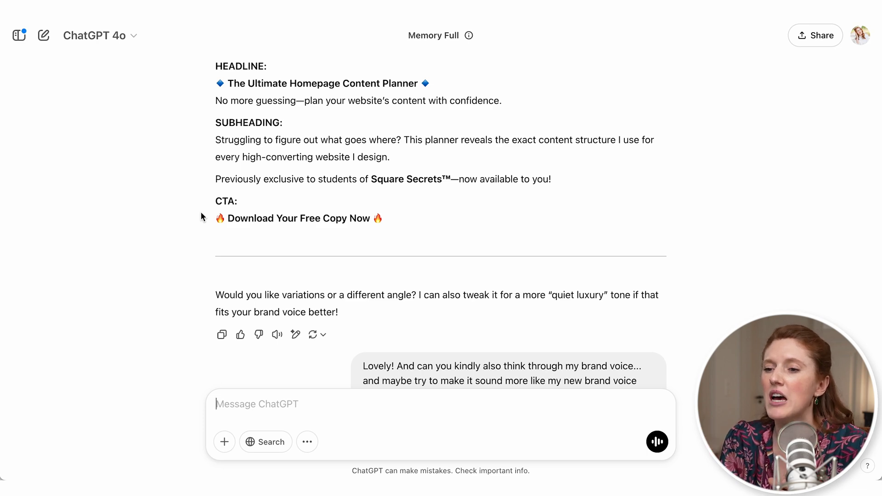
scroll(200, 211, down, 10)
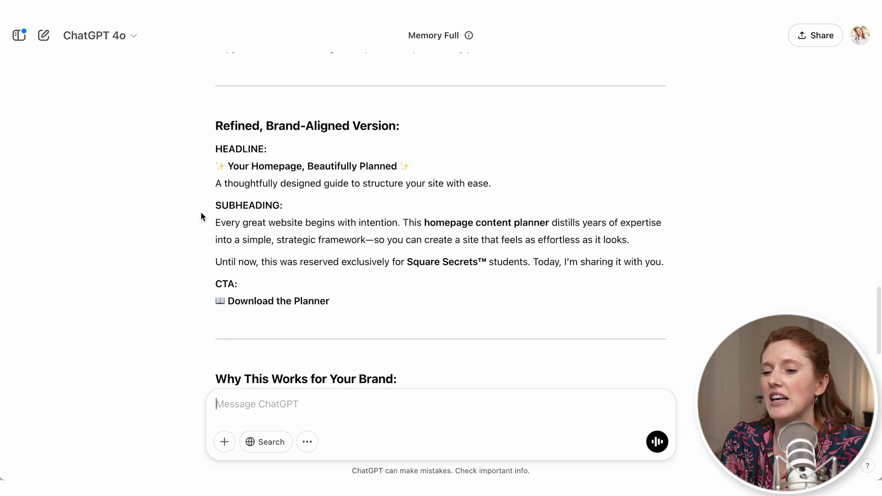
scroll(201, 214, up, 3)
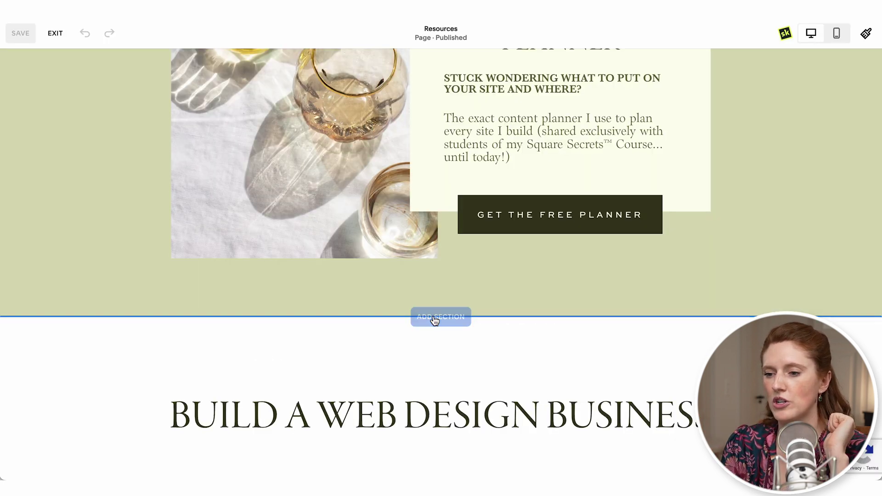
- Add a blank section below the planner section with a text block holding the pasted planner copy
click(435, 319)
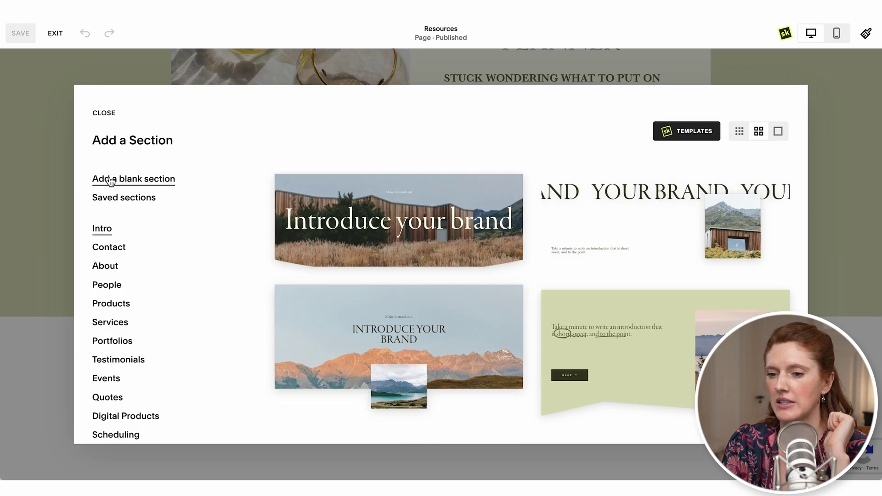
click(110, 180)
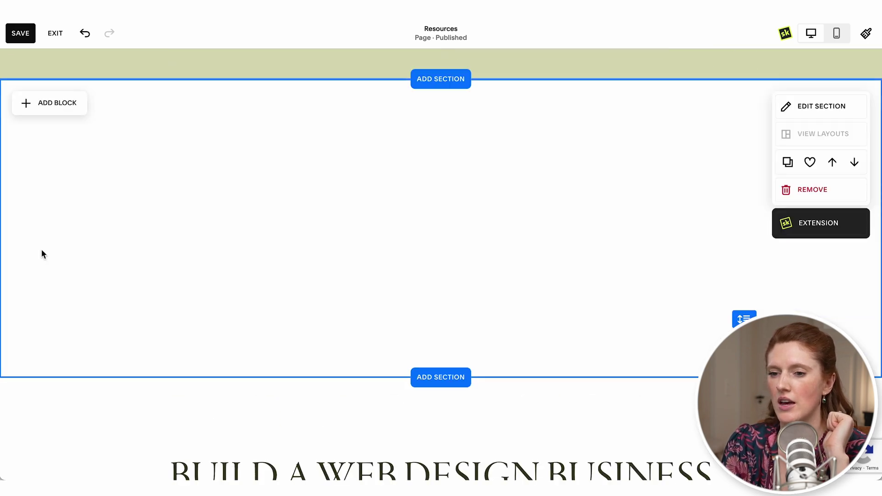
click(35, 104)
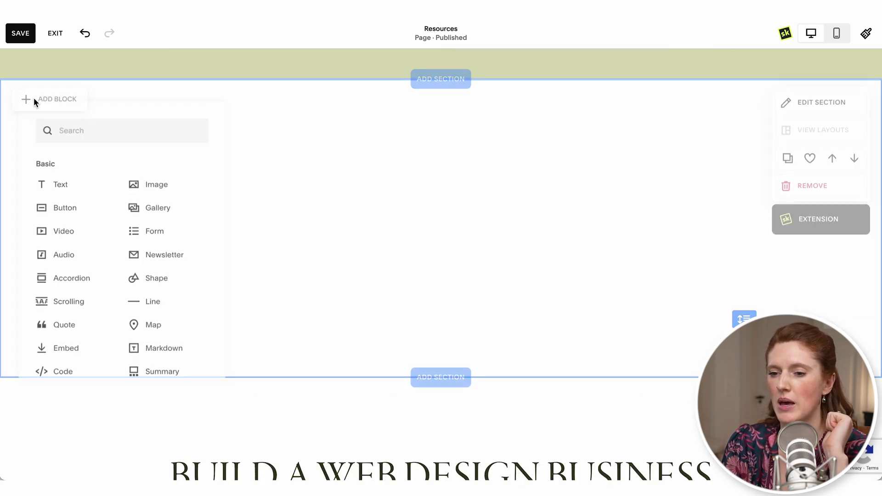
click(55, 186)
click(88, 144)
text(✨ Your Homepage, Beautifully Planned ✨ A thoughtfully designed guide to structure your site with ease. SUBHEADING: Every great website begins with intention. This homepage content planner distills years of expertise into a simple, strategic framework—so you can create a site that feels as effortless as it looks. Until now, this was reserved exclusively for Square Secrets™ students. Today, I’m sharing it with you. CTA: 📖 Download the Planner)
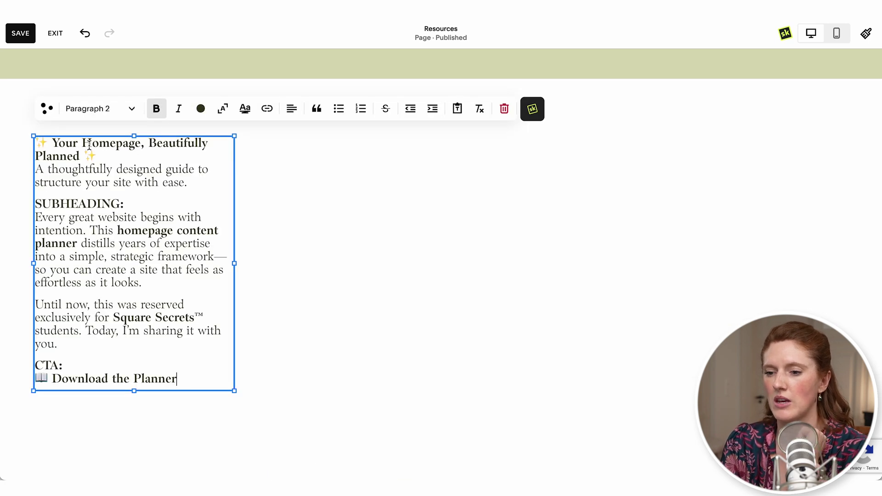
- Widen the text block, select the CTA label, and drop a photo onto the Canva cover background
drag(234, 263, 448, 285)
click(260, 295)
drag(75, 274, 18, 277)
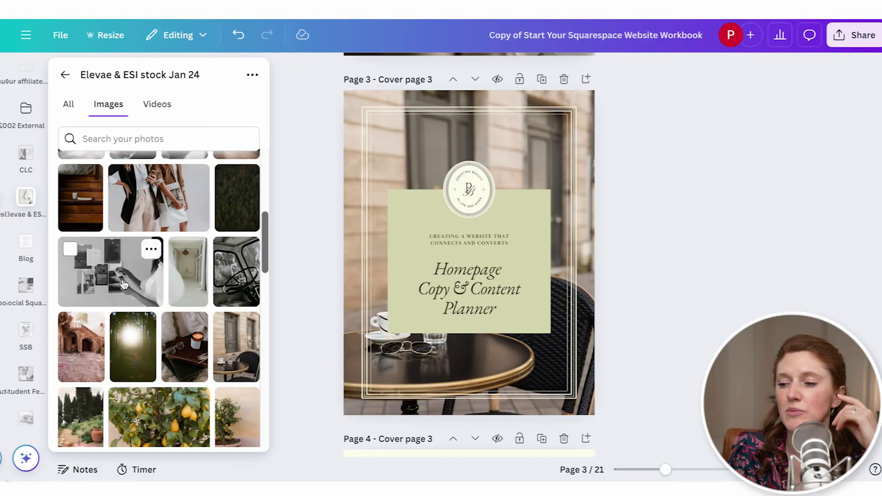
drag(105, 271, 345, 265)
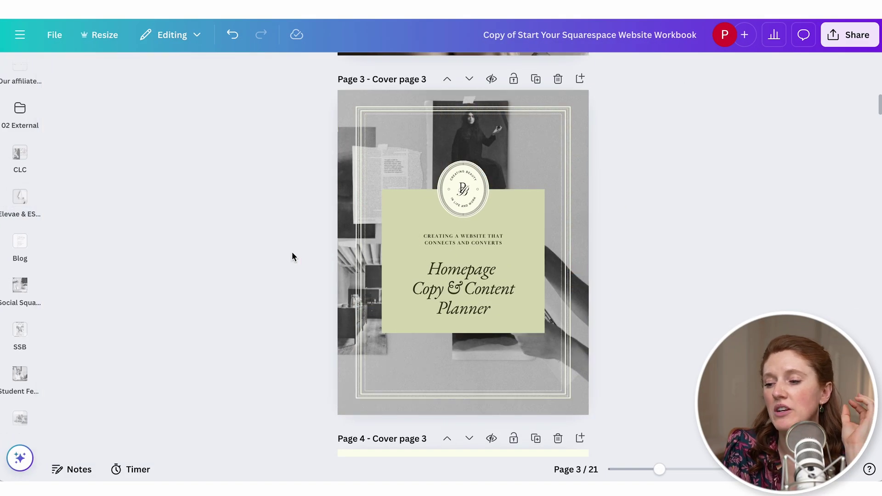
- Browse the sidebar folders and set a photoshoot photo as the page 3 cover background
click(20, 285)
scroll(19, 284, down, 4)
click(18, 284)
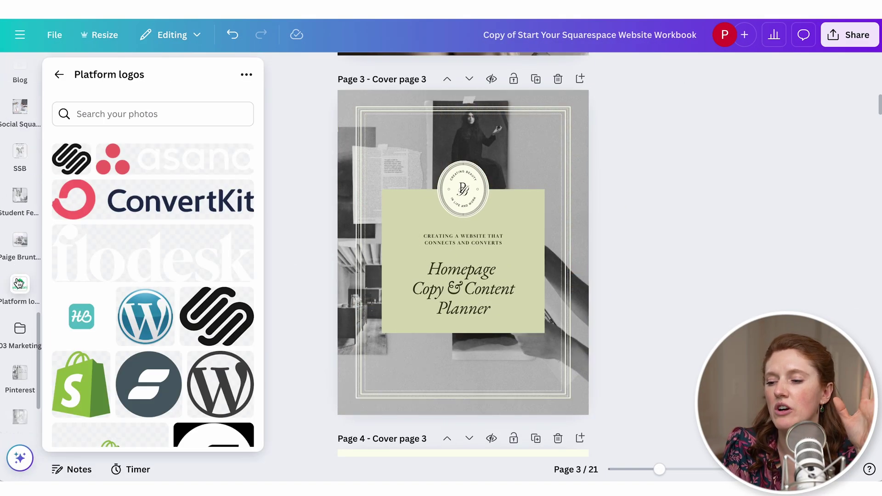
scroll(19, 283, down, 2)
click(19, 283)
scroll(19, 283, up, 2)
click(18, 283)
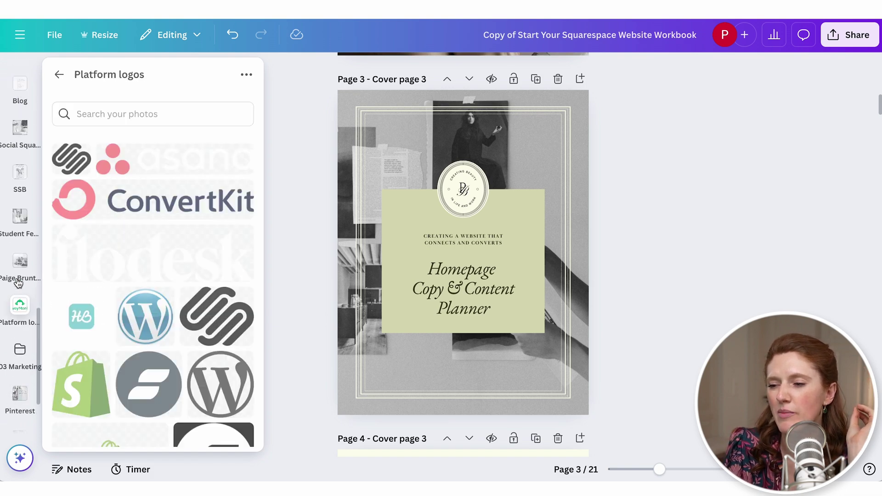
scroll(18, 282, up, 1)
click(19, 283)
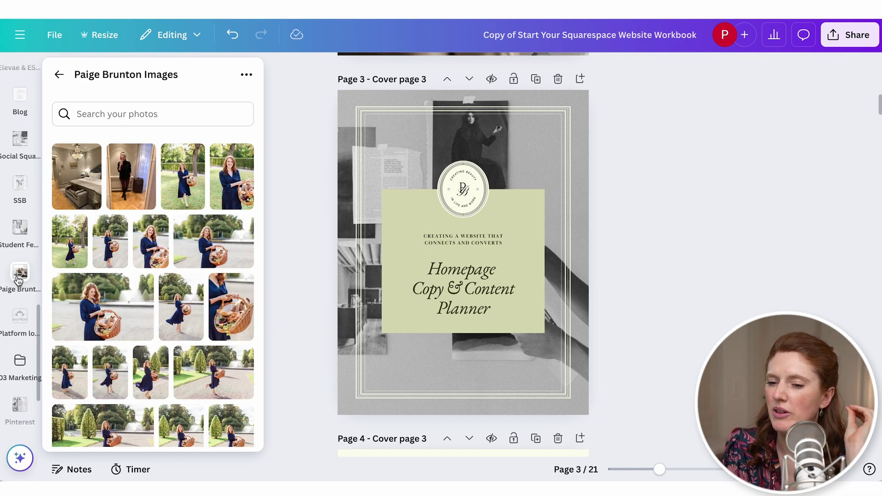
scroll(19, 283, up, 2)
click(18, 283)
scroll(18, 282, up, 1)
click(19, 281)
scroll(19, 280, down, 1)
click(18, 281)
click(21, 329)
scroll(152, 284, down, 8)
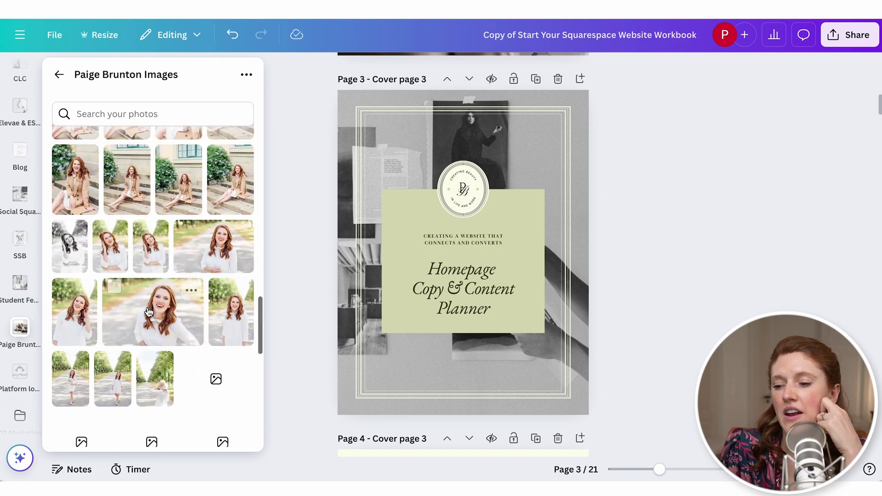
scroll(20, 276, down, 4)
click(20, 320)
drag(92, 165, 459, 252)
- Download only page 3 of the design as a PNG
click(850, 35)
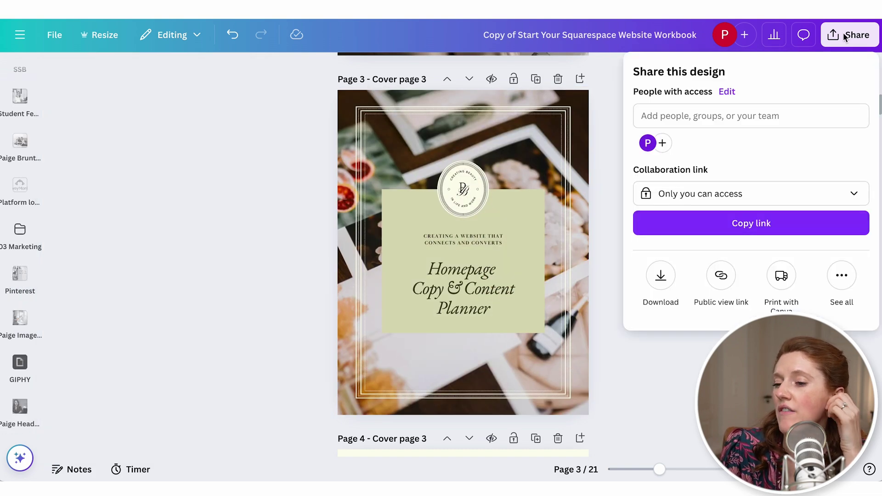
click(659, 275)
click(690, 291)
click(666, 104)
click(666, 103)
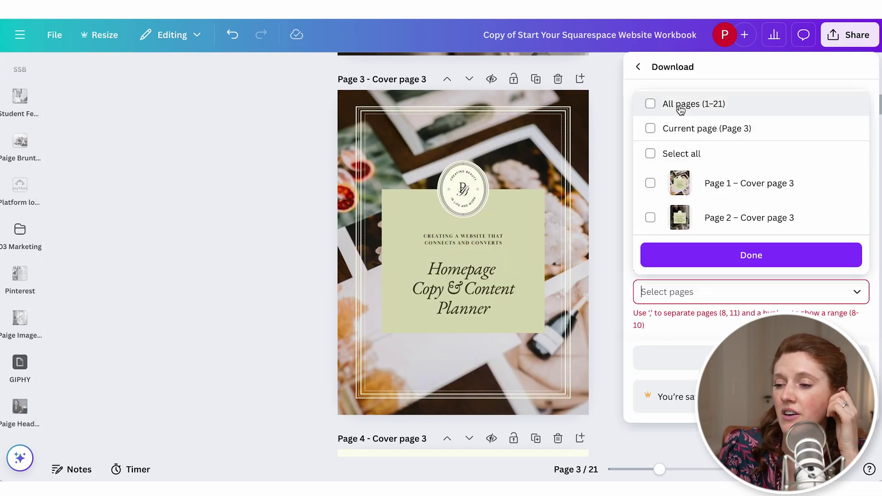
scroll(707, 191, down, 2)
click(708, 189)
click(751, 255)
click(671, 358)
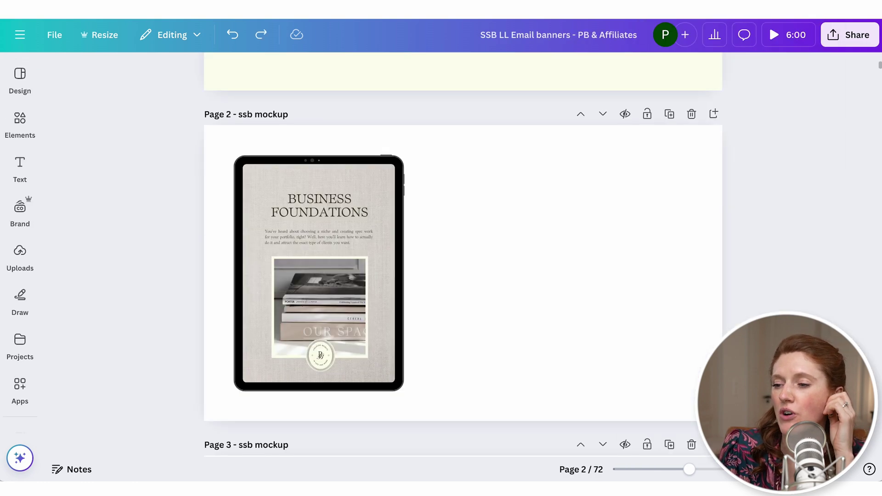
- Upload the new planner cover, centre it in the tablet mockup and enlarge it
click(20, 255)
click(117, 110)
double_click(588, 212)
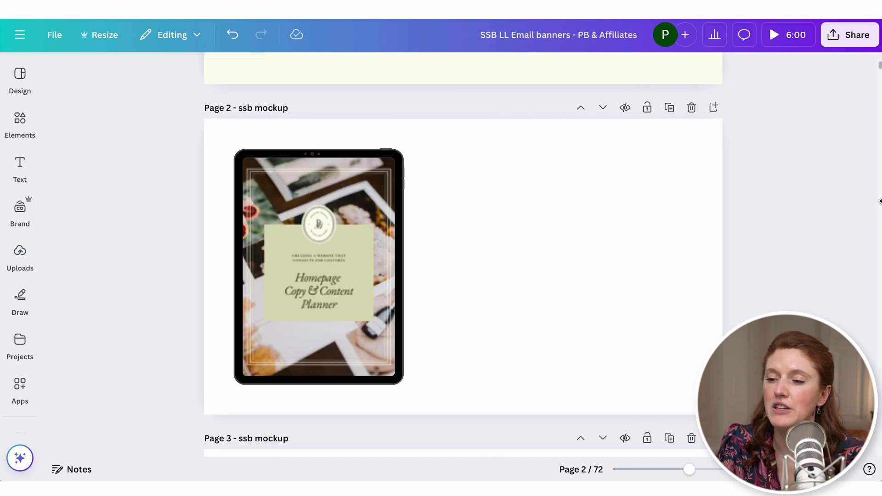
drag(319, 266, 446, 250)
drag(374, 144, 363, 127)
drag(547, 385, 562, 406)
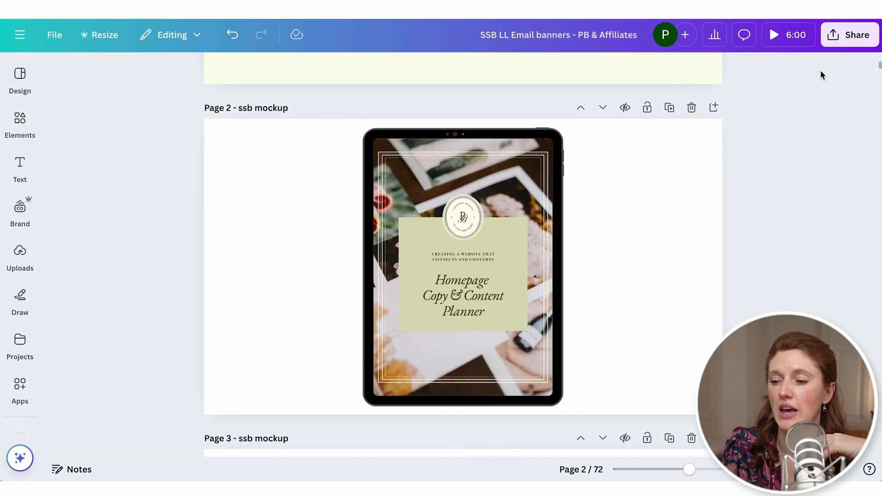
- Download only page 2 of the design as a PNG
click(846, 34)
click(680, 122)
click(677, 193)
click(676, 290)
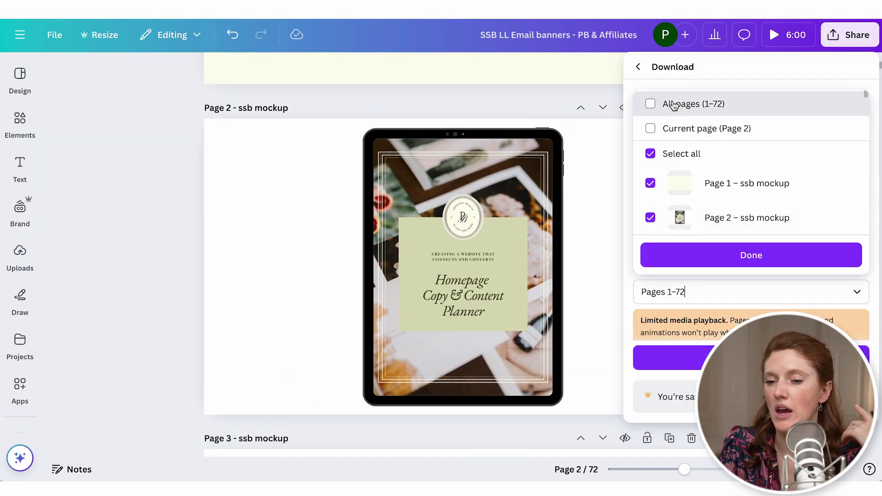
click(675, 152)
click(698, 188)
click(712, 255)
click(751, 359)
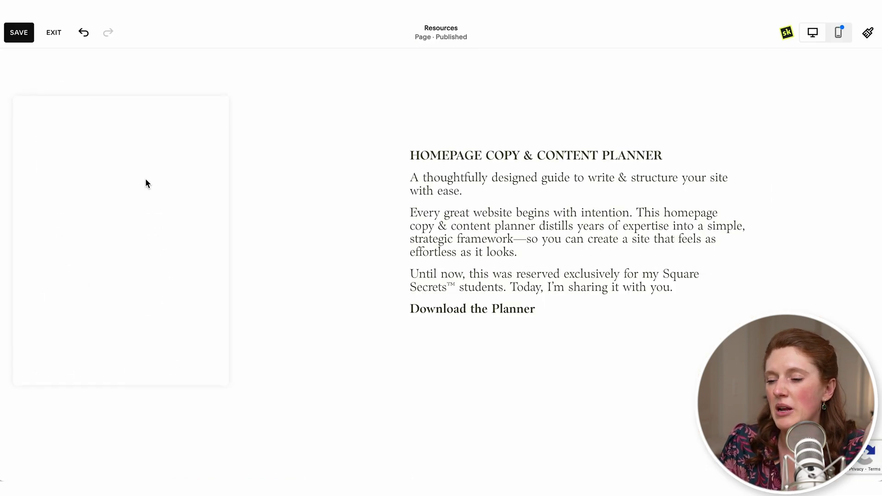
- Upload the planner mockup image into the Squarespace image block and stretch the block taller
click(143, 184)
click(122, 168)
click(441, 193)
double_click(441, 193)
drag(133, 237, 150, 416)
click(803, 106)
- Enlarge the mockup image block, then shift the copy text block right and narrow it
click(219, 247)
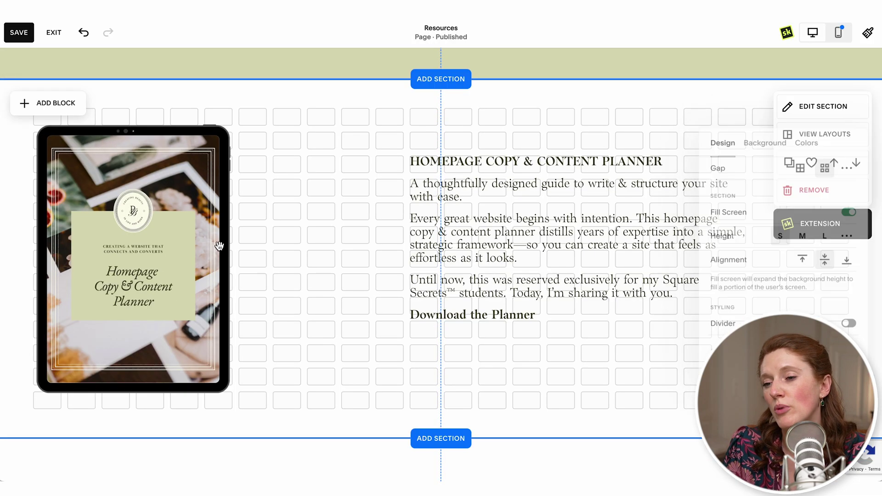
drag(229, 392, 290, 437)
drag(285, 374, 340, 441)
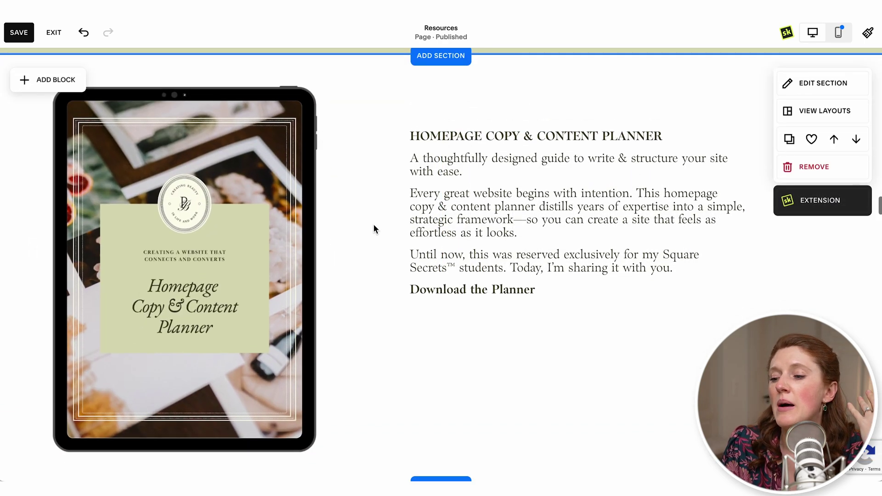
triple_click(530, 132)
click(584, 286)
key(Escape)
drag(473, 203, 531, 243)
drag(776, 262, 712, 275)
- Replace the 'Download the Planner' line with a button block labelled 'DOWNLOAD PLANNER' beside the copy
triple_click(534, 360)
key(BackSpace)
key(Escape)
click(38, 71)
click(61, 207)
drag(73, 133, 575, 363)
double_click(575, 363)
triple_click(697, 261)
text(DOWNLOAD PLANNER)
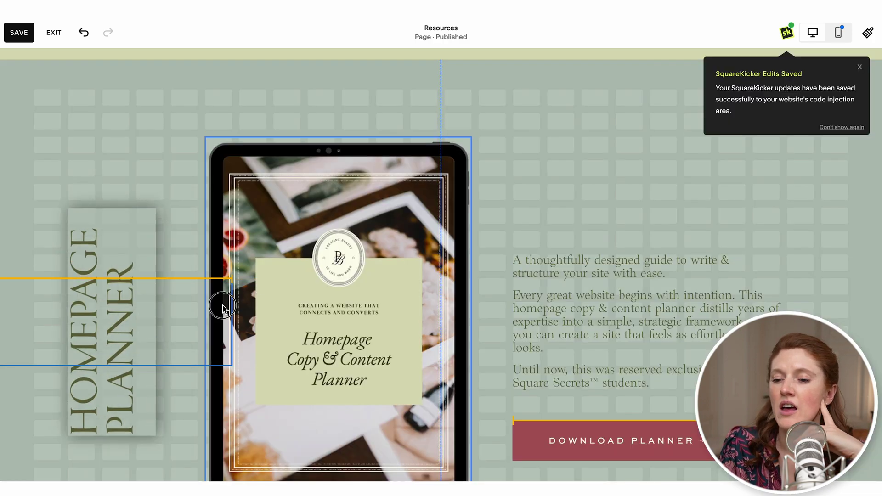
- Move the heading block into place, retitle it 'PLANNER', and add another text block
drag(223, 305, 128, 152)
scroll(48, 153, down, 1)
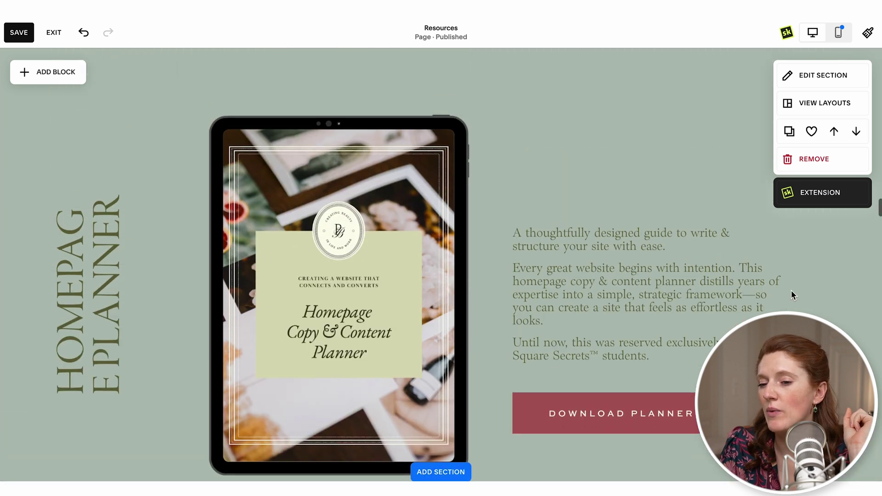
triple_click(87, 285)
text(PLANNER)
click(75, 275)
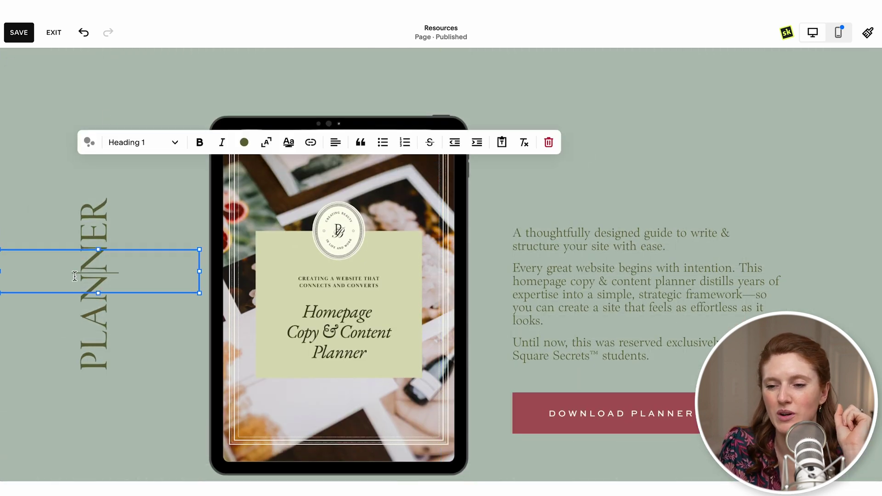
click(212, 103)
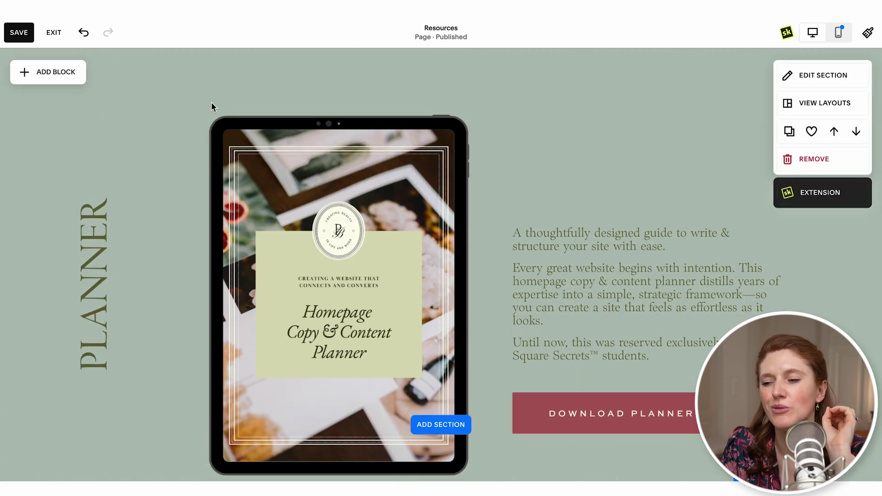
click(44, 73)
click(42, 133)
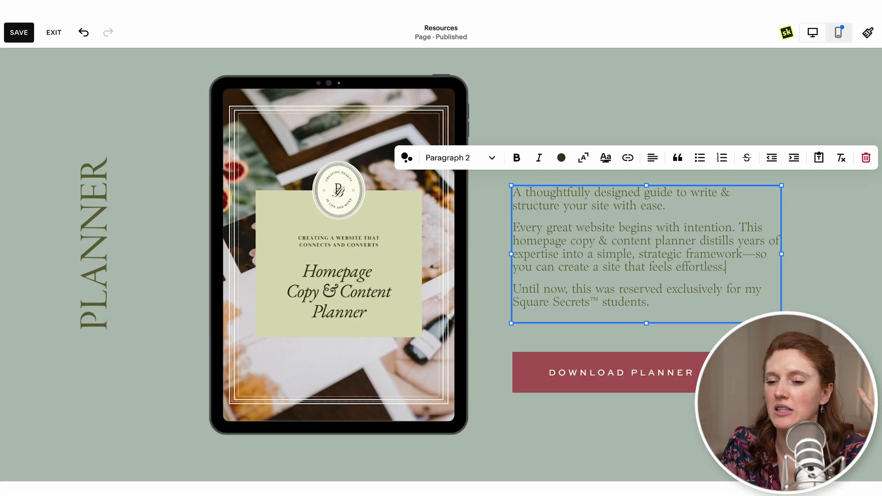
- Replace the vertical PLANNER heading with a 'PDF Workbook' label in a paragraph style
key(Escape)
click(650, 327)
scroll(621, 335, down, 2)
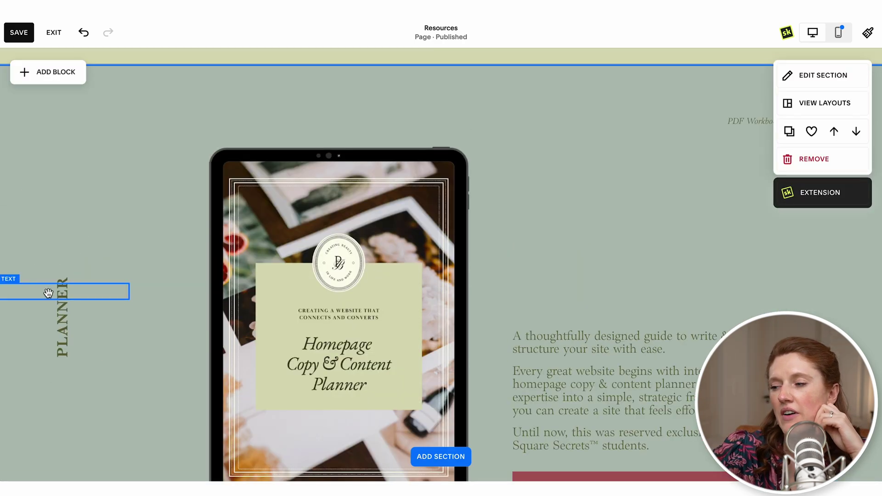
drag(47, 292, 130, 357)
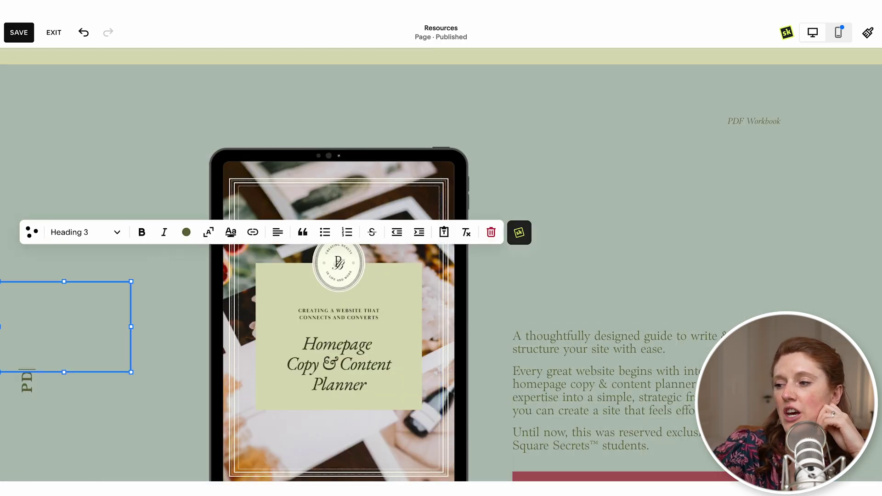
click(75, 383)
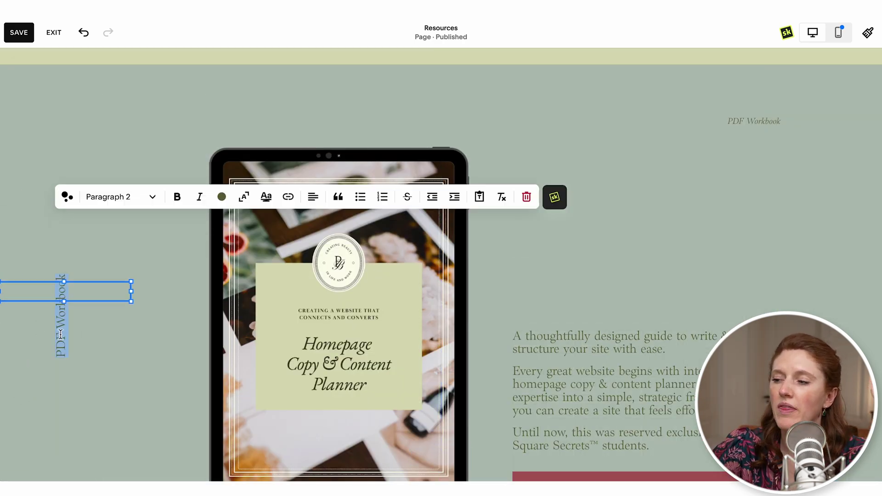
- Style the vertical 'PDF Workbook' label as italic Paragraph 3 and nudge it into place
click(737, 123)
click(64, 294)
double_click(63, 294)
click(110, 196)
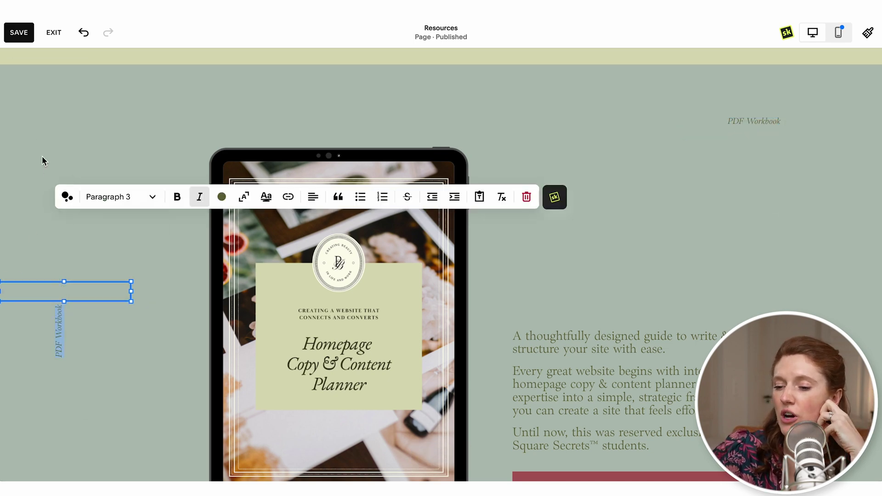
key(Escape)
mouse_move(46, 292)
mouse_down()
mouse_move(43, 281)
mouse_move(43, 289)
mouse_up()
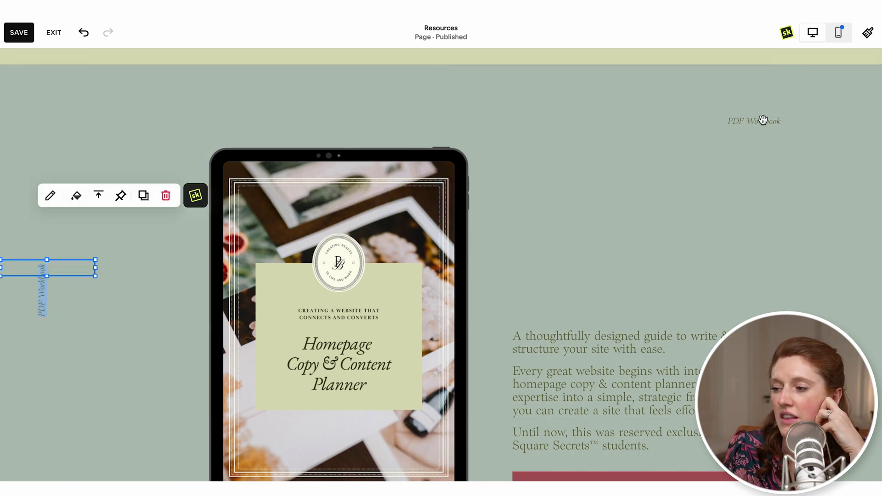
click(20, 142)
- Change the right-hand label to 'Copy · Strategy' and set the tablet image's vertical position to 7%
scroll(18, 139, up, 1)
scroll(18, 139, down, 4)
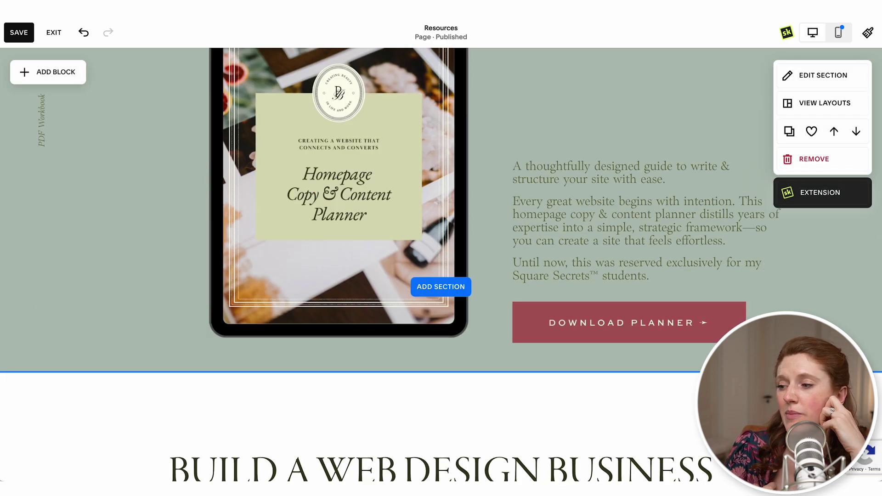
scroll(10, 236, up, 5)
double_click(746, 159)
click(780, 160)
key(ctrl+super+space)
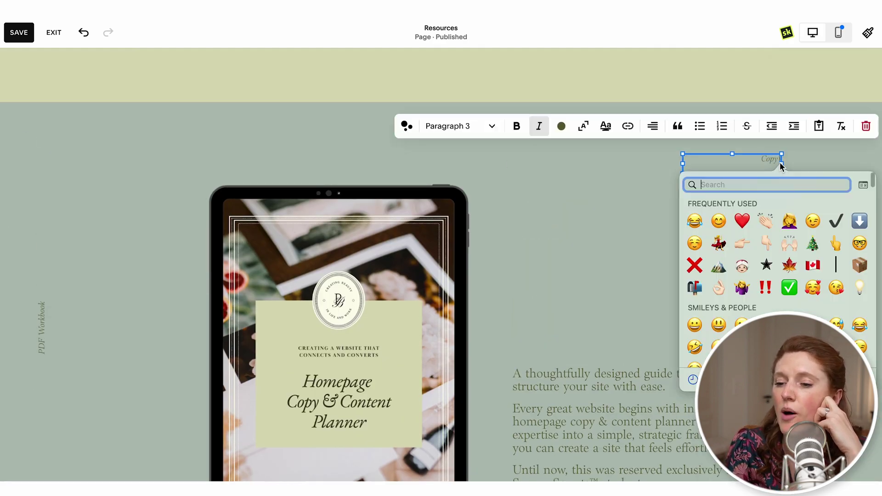
click(695, 228)
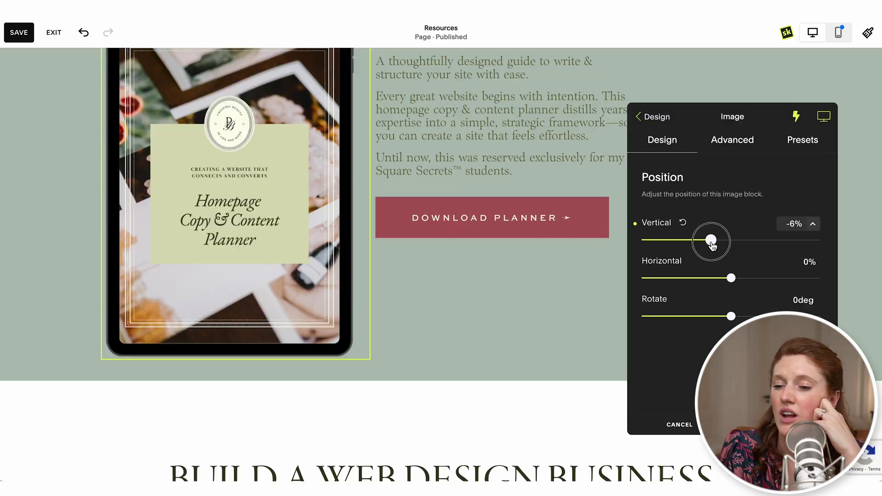
drag(709, 241, 756, 245)
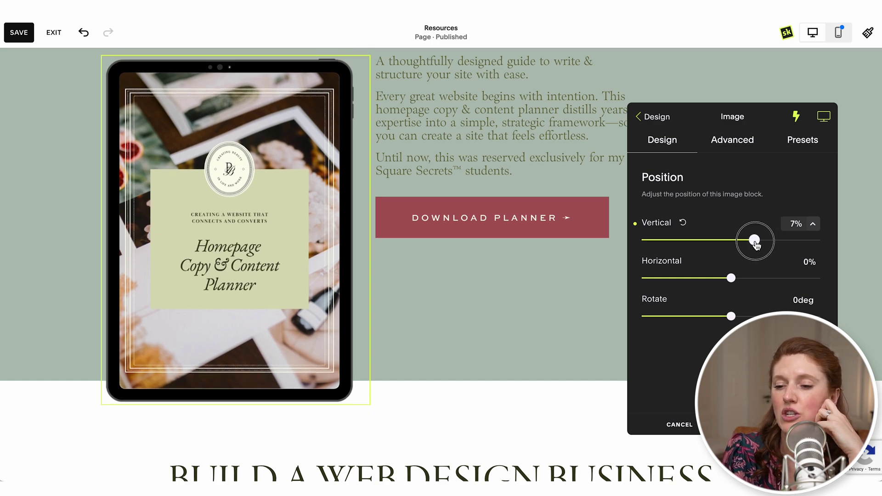
- Apply the unsaved SquareKicker image position change
scroll(44, 274, up, 4)
click(44, 274)
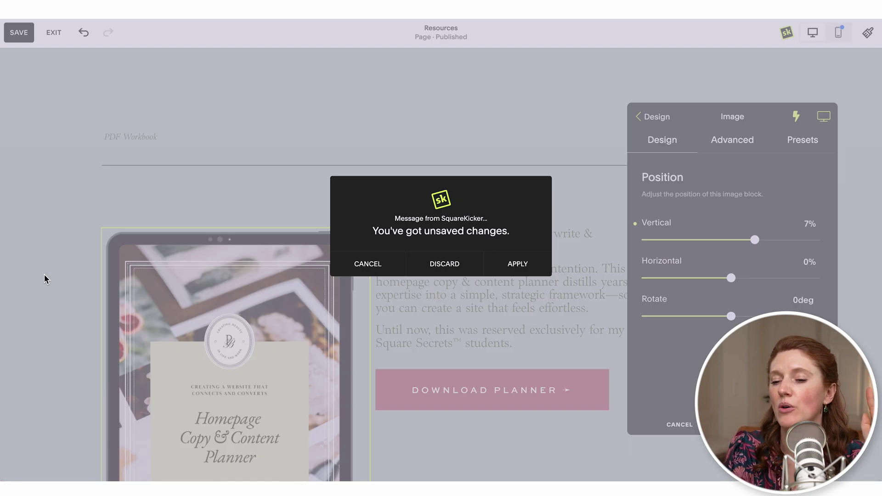
click(532, 263)
- Reposition the text block and Download Planner button on the section grid
scroll(39, 271, down, 4)
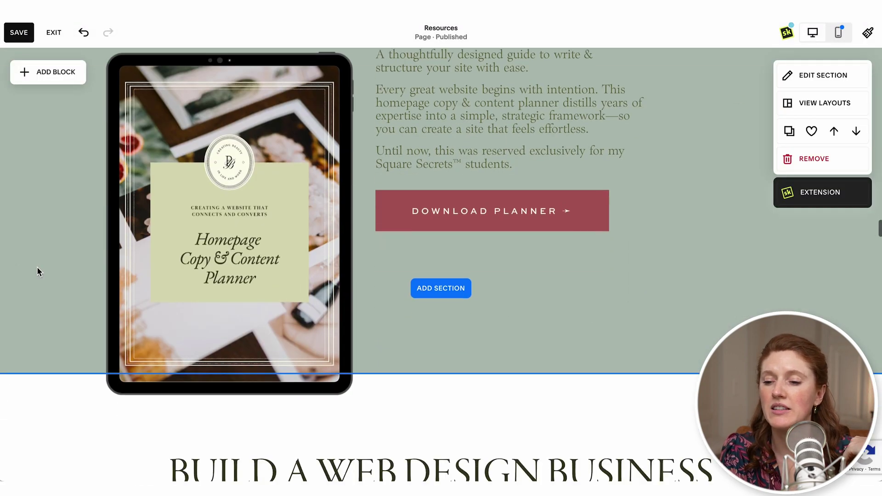
scroll(39, 271, up, 3)
click(407, 329)
drag(425, 257, 429, 269)
click(38, 279)
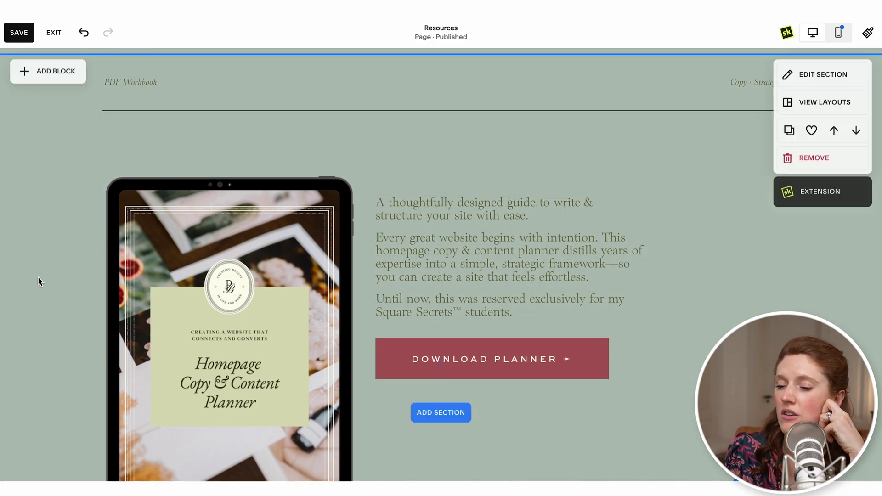
scroll(37, 279, down, 4)
drag(437, 197, 432, 237)
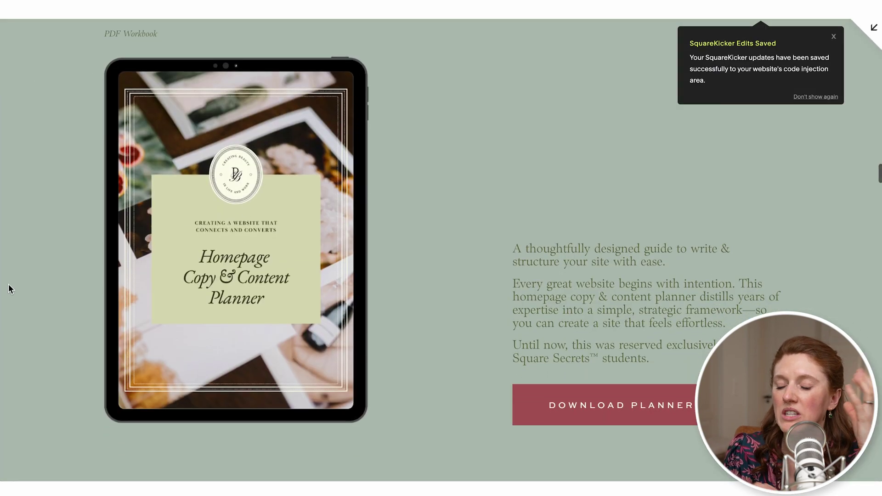
scroll(10, 290, down, 10)
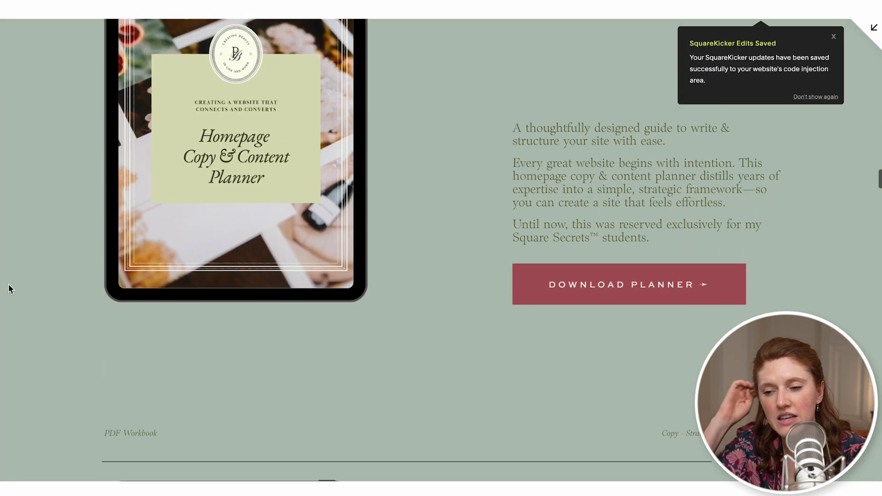
- Leave the full-screen preview and reopen the Resources page for editing
scroll(10, 289, up, 12)
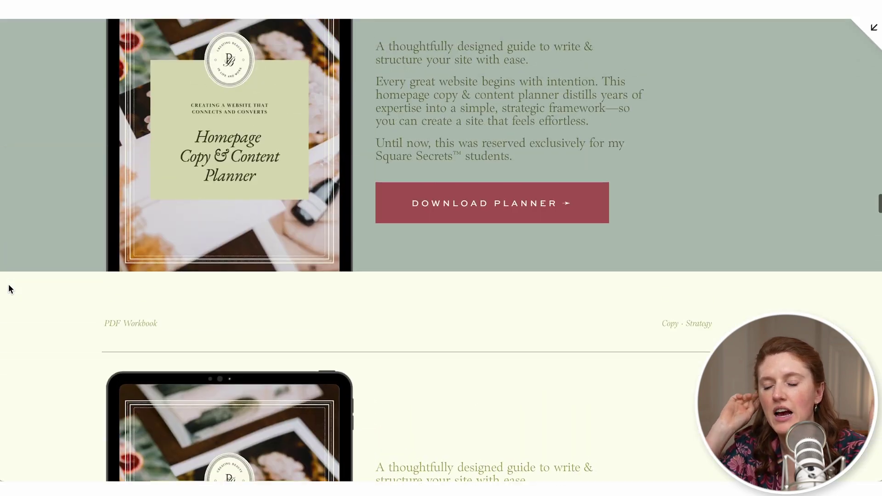
scroll(10, 289, up, 2)
scroll(10, 290, down, 10)
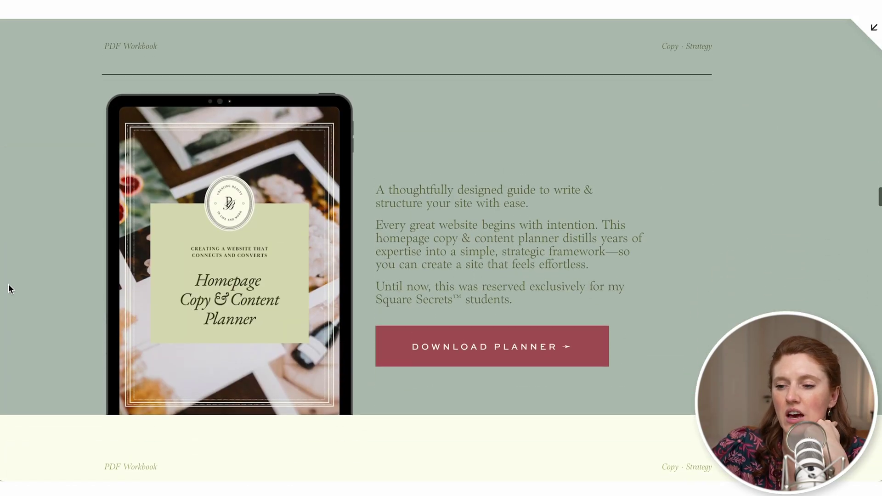
scroll(10, 290, up, 2)
key(Escape)
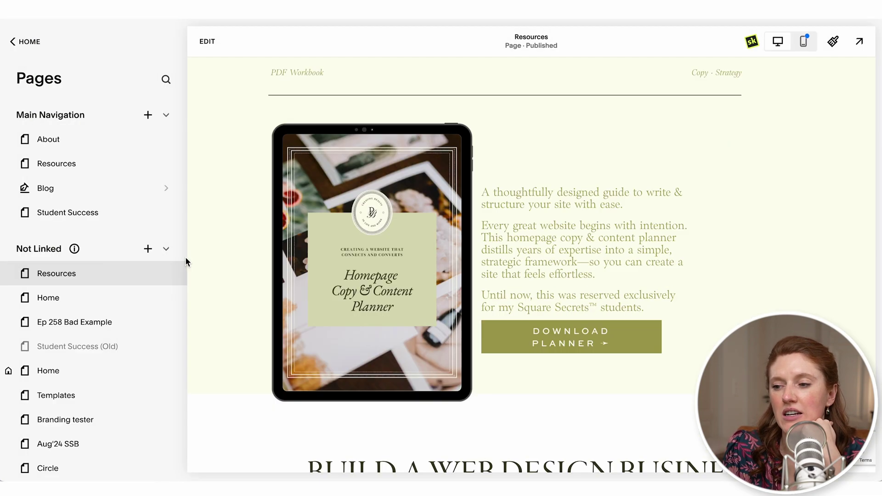
click(207, 42)
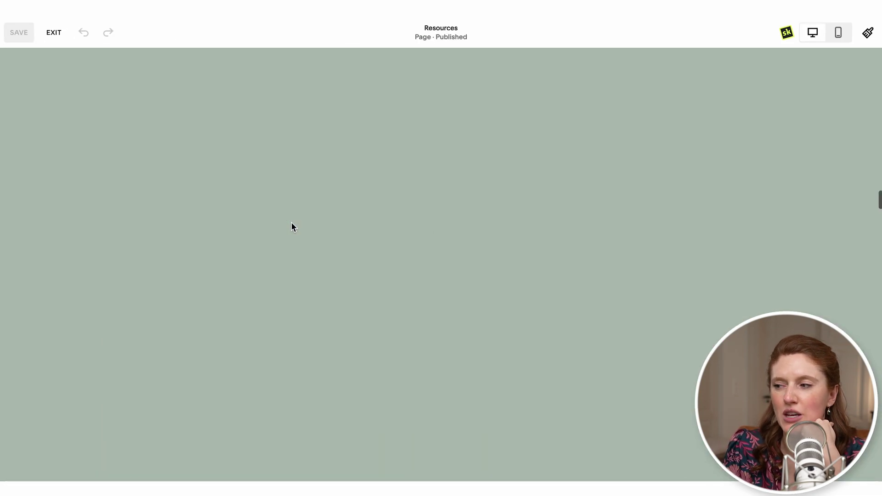
- Move the 'PDF Workbook' label below the DOWNLOAD PLANNER button
scroll(37, 202, down, 5)
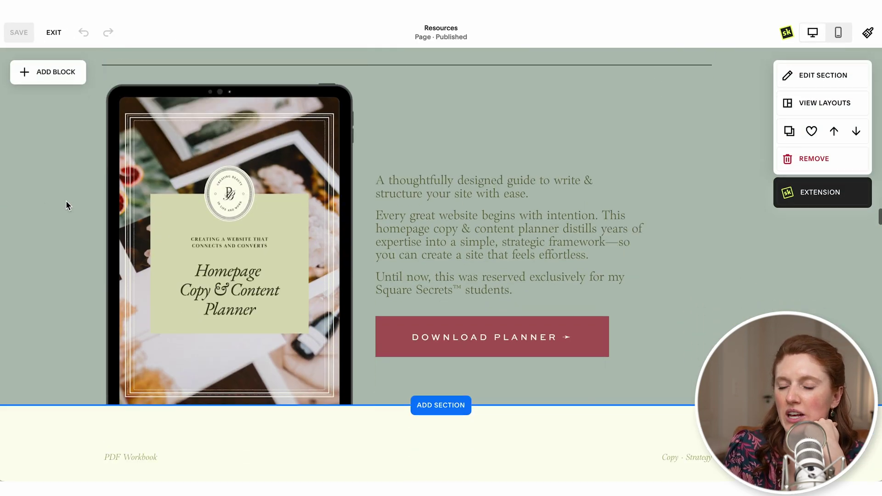
click(116, 73)
click(115, 73)
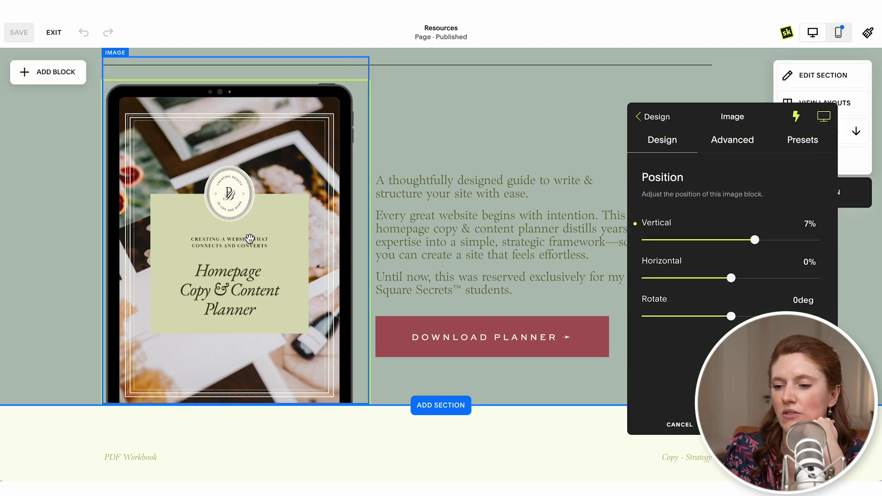
click(177, 233)
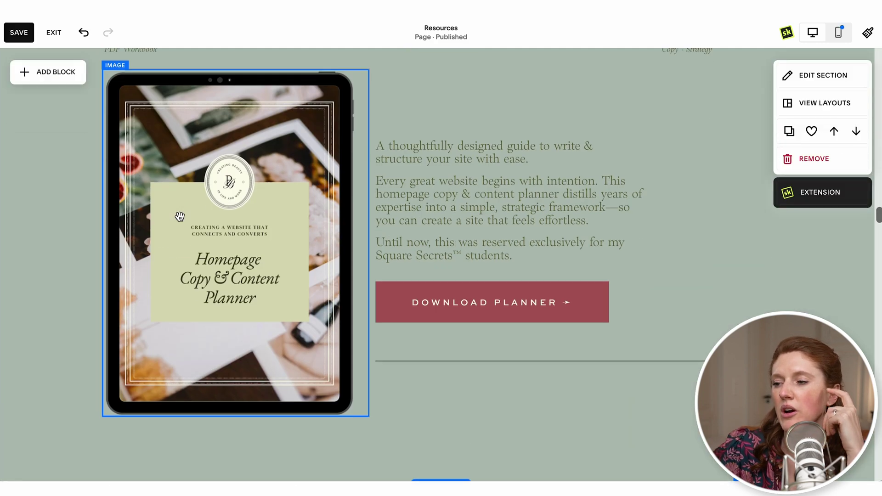
scroll(180, 217, up, 1)
drag(137, 80, 411, 418)
- Place the Copy · Strategy label beside PDF Workbook and nudge the divider line into position
drag(668, 80, 689, 324)
drag(694, 412, 696, 419)
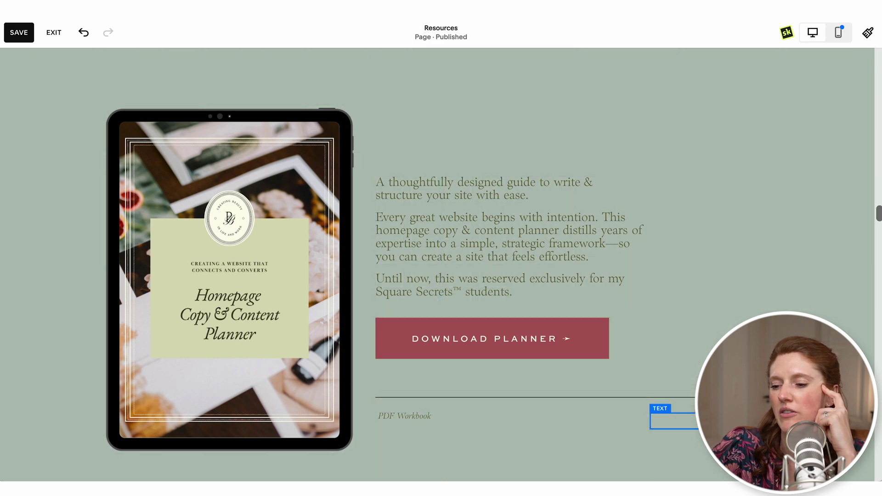
drag(532, 398, 533, 396)
- Move the PDF Workbook / Copy · Strategy divider row above the tablet mockup
scroll(441, 264, down, 1)
scroll(43, 242, down, 2)
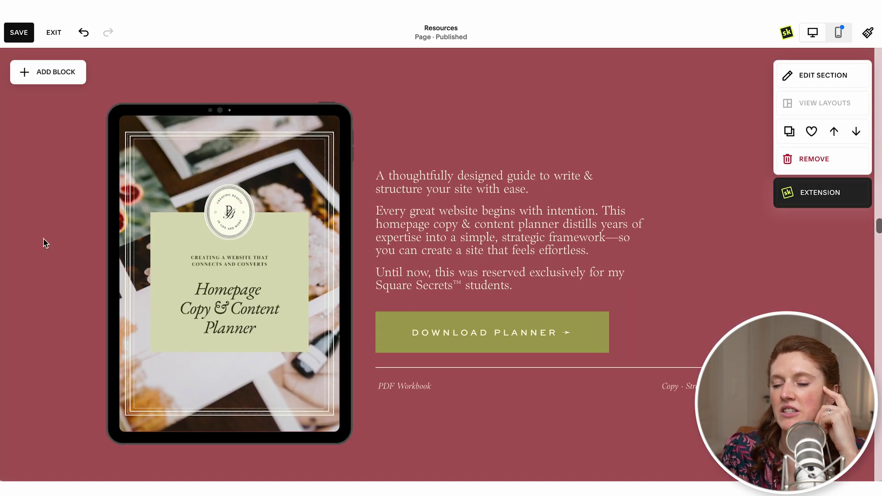
scroll(43, 243, down, 1)
scroll(43, 243, up, 2)
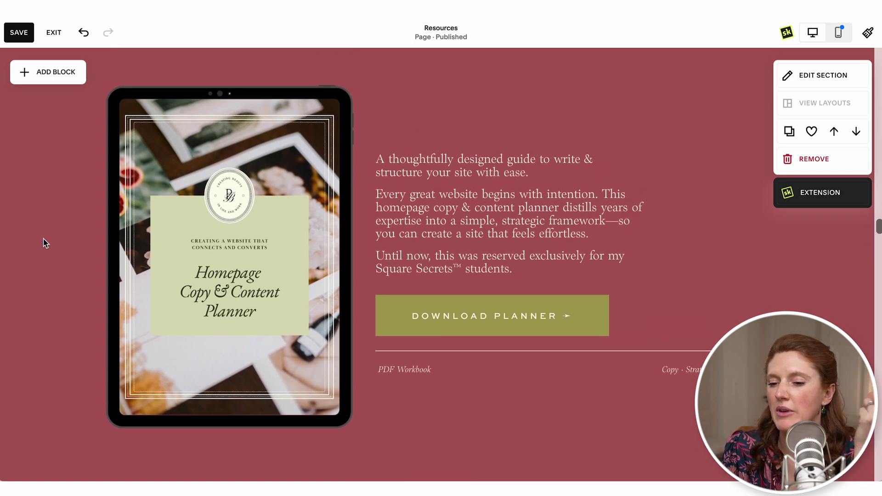
scroll(43, 243, down, 1)
scroll(44, 243, up, 1)
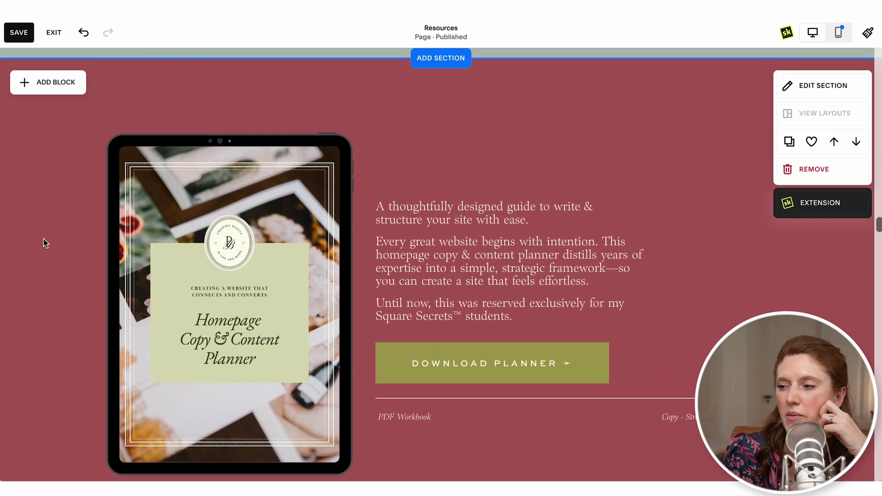
scroll(43, 243, down, 1)
scroll(43, 243, up, 1)
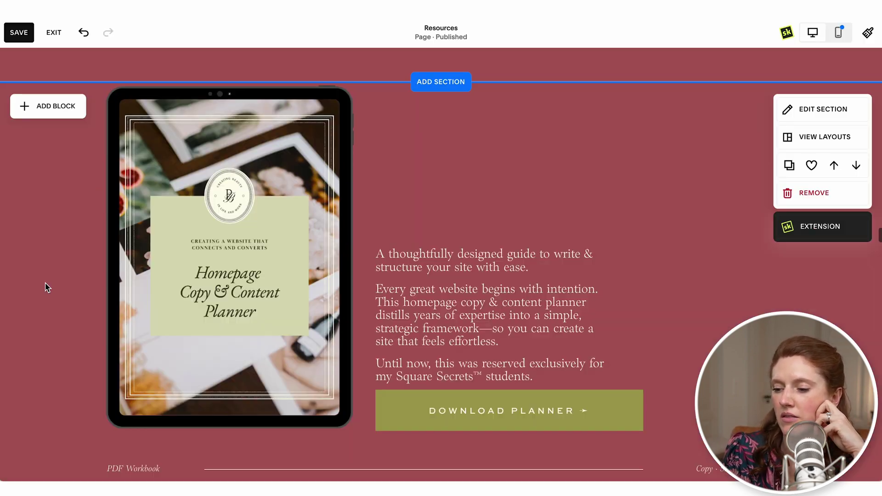
scroll(43, 289, down, 3)
scroll(43, 289, up, 1)
scroll(43, 288, down, 1)
scroll(43, 291, up, 1)
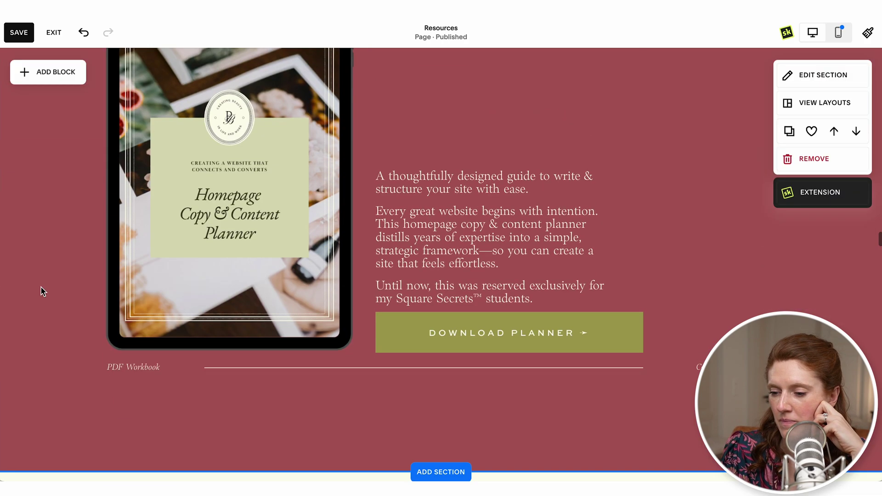
drag(462, 367, 467, 179)
click(52, 341)
scroll(59, 186, down, 3)
scroll(59, 360, up, 3)
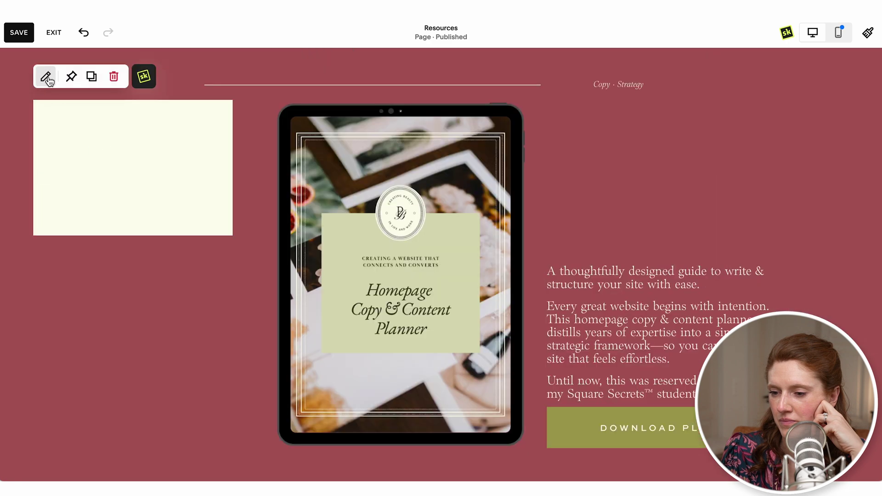
- Add an arch shape block and stretch it into a tall column down the section's left side
click(45, 77)
click(333, 185)
scroll(328, 294, down, 3)
click(328, 311)
click(136, 154)
drag(136, 154, 92, 197)
drag(64, 256, 82, 423)
- Turn off the shape's stretching and give it a dark green fill with Normal blend mode
double_click(73, 234)
click(265, 315)
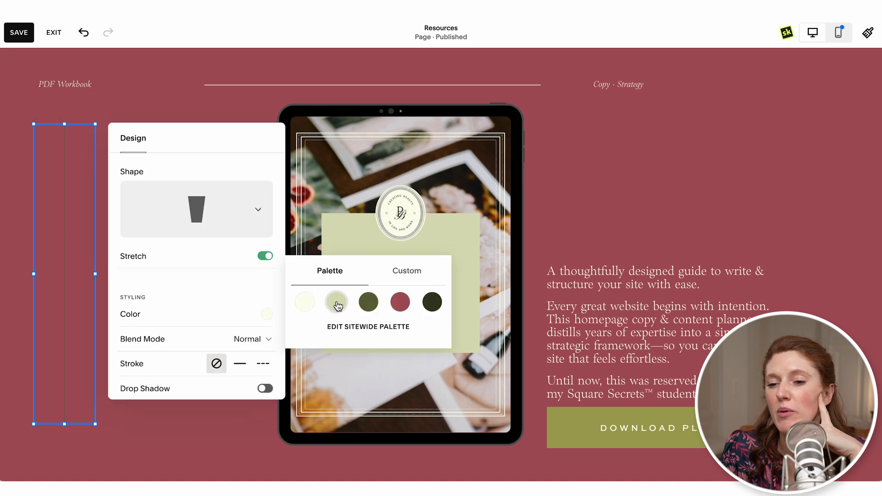
scroll(192, 219, up, 1)
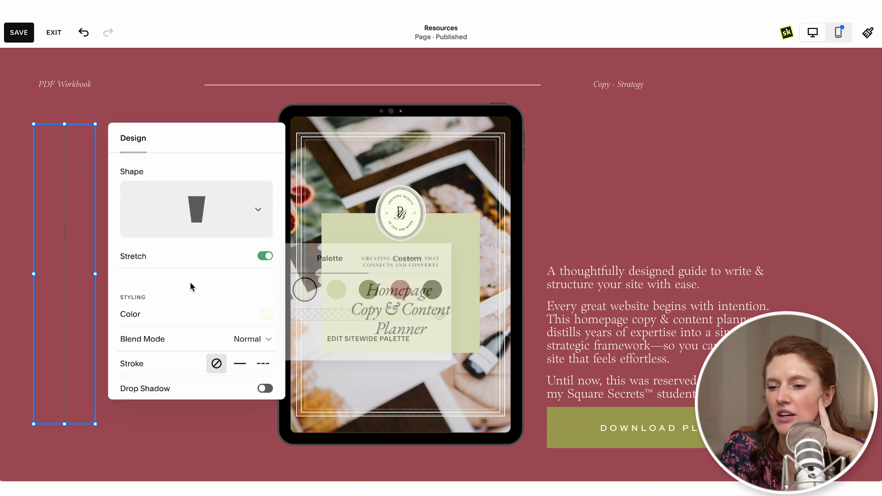
click(265, 256)
click(266, 315)
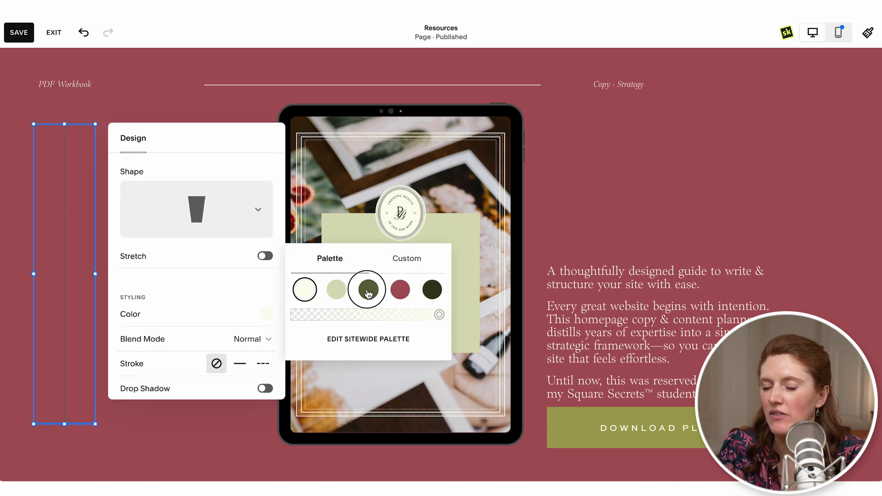
click(258, 344)
click(248, 260)
- Add a solid light cream stroke to the vertical line
scroll(213, 360, down, 1)
click(240, 328)
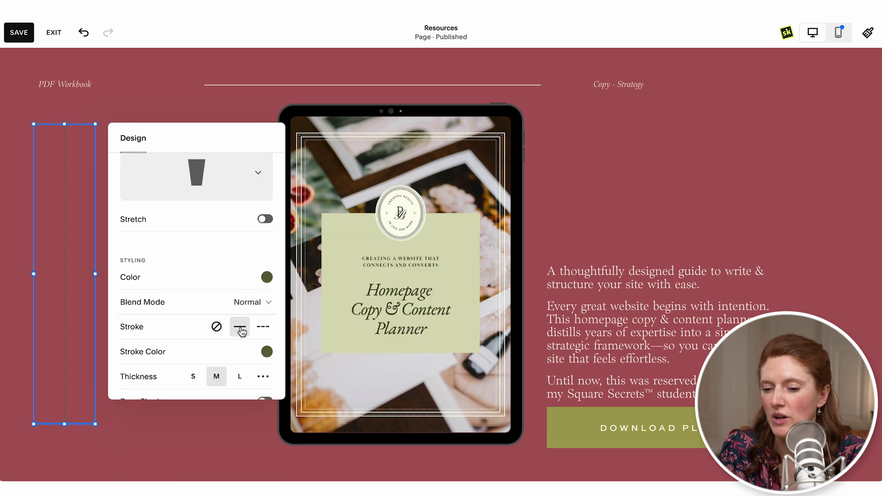
click(261, 354)
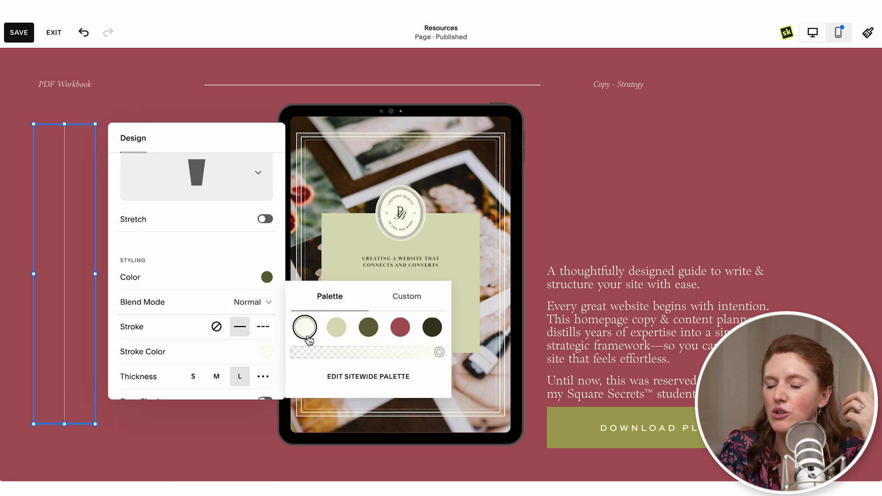
click(193, 353)
click(13, 324)
scroll(285, 138, up, 1)
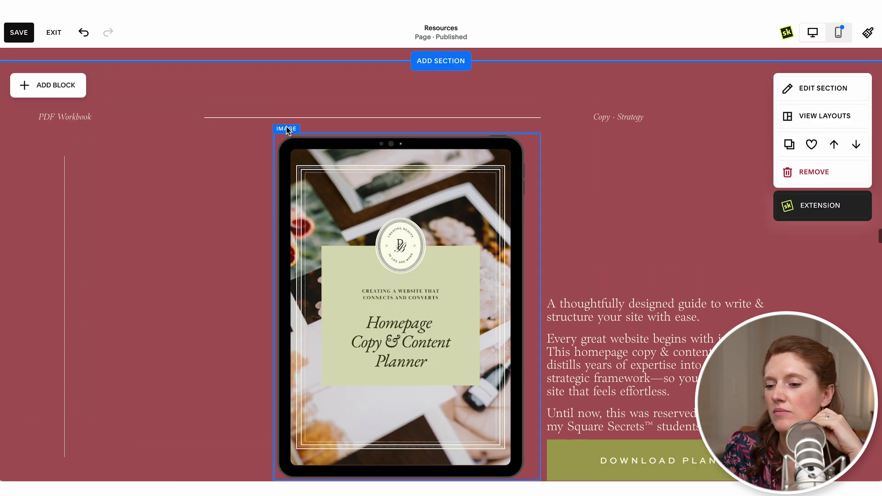
click(285, 118)
- Delete the horizontal divider and rotate the PDF Workbook label to -90deg
click(284, 86)
click(65, 163)
click(71, 131)
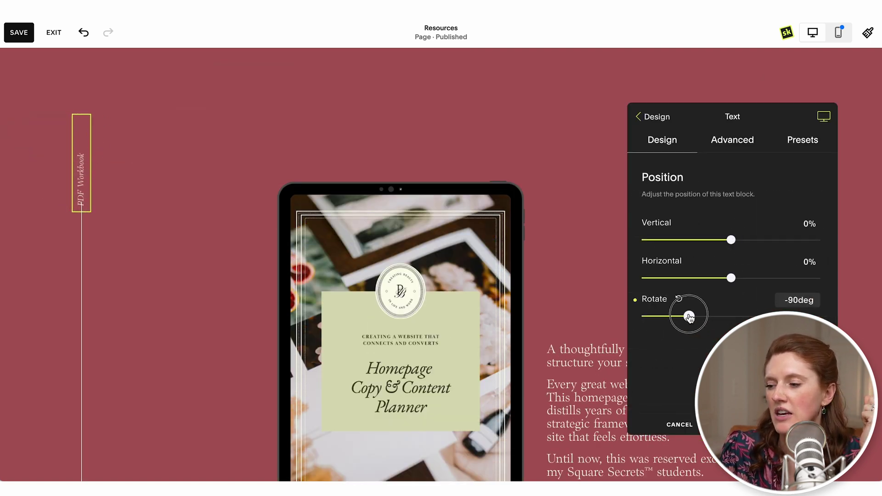
click(128, 320)
- Shorten the vertical line so its top end sits below the PDF Workbook label
click(88, 179)
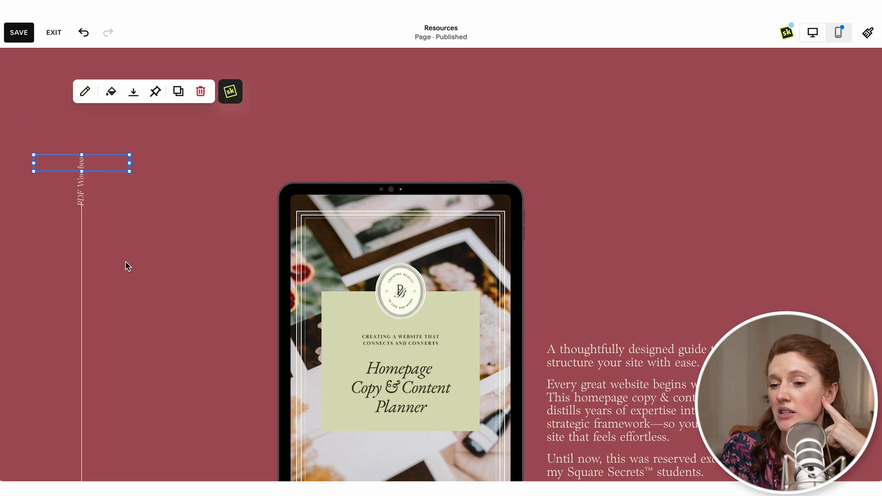
click(72, 391)
drag(82, 110, 82, 144)
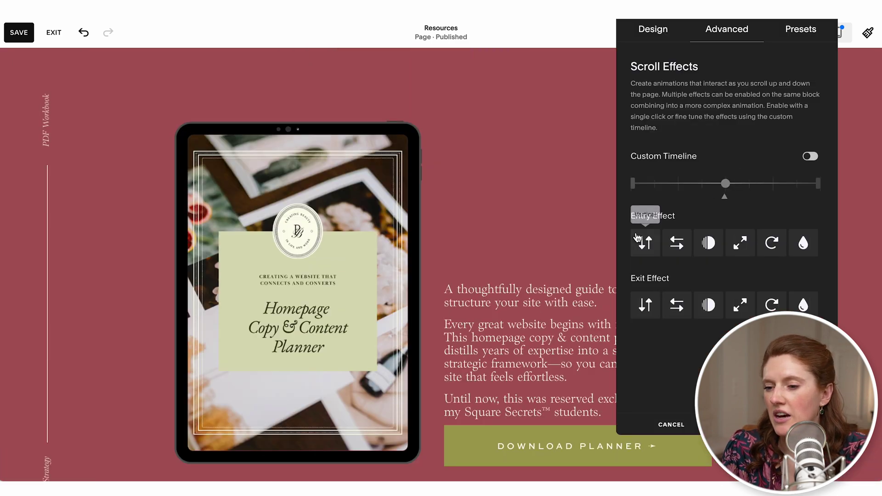
- Turn on the block's vertical entry scroll effect with Start At set to 0%
click(729, 290)
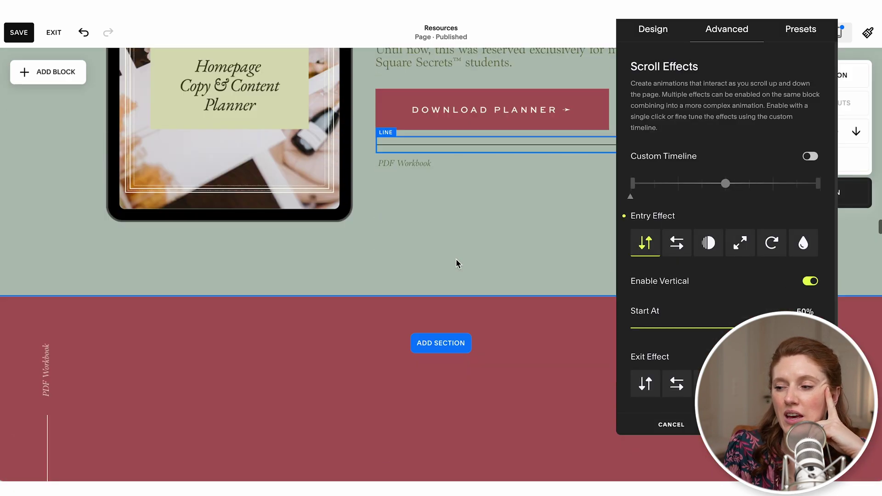
scroll(458, 264, down, 3)
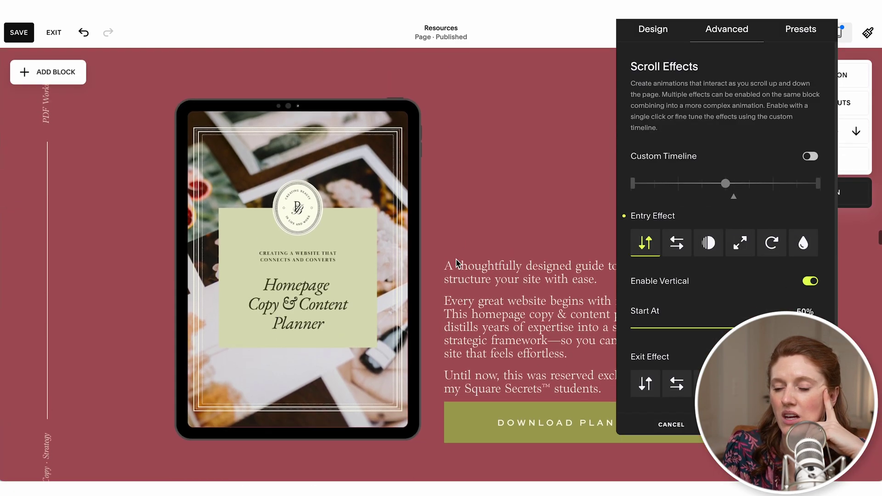
click(689, 328)
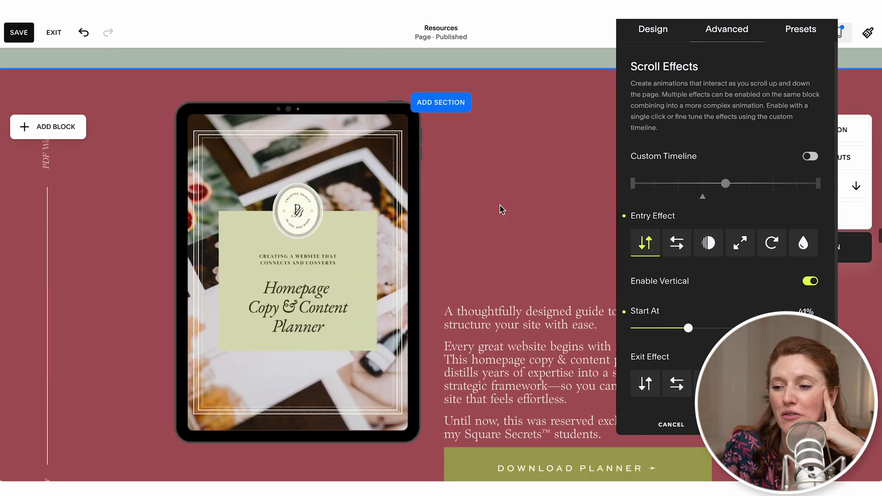
drag(720, 329, 698, 328)
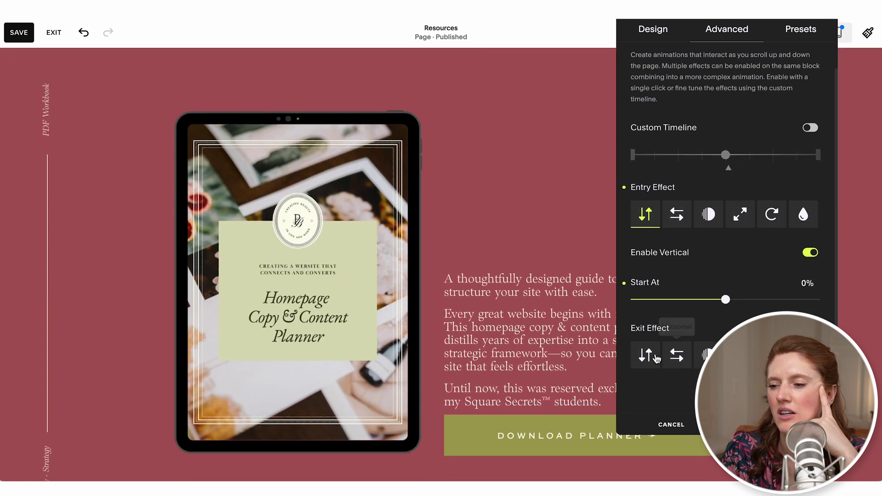
click(116, 206)
- Paste an empty image block into the planner section
scroll(116, 208, up, 3)
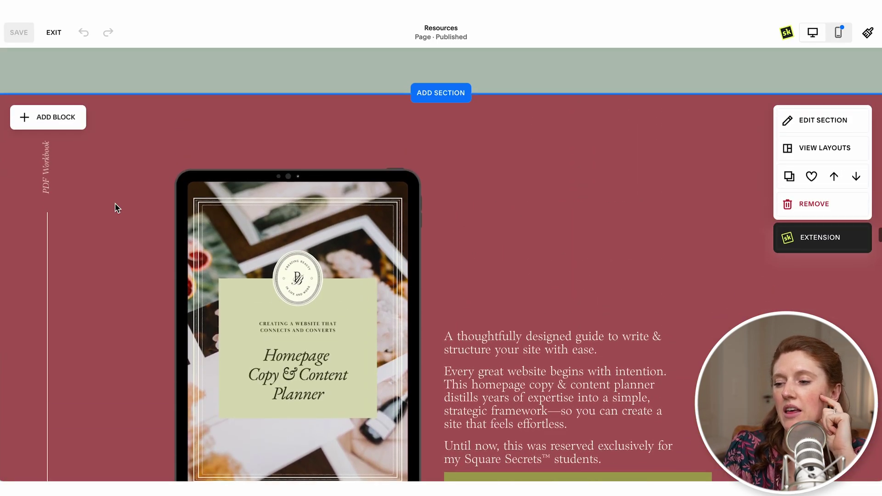
scroll(115, 208, down, 8)
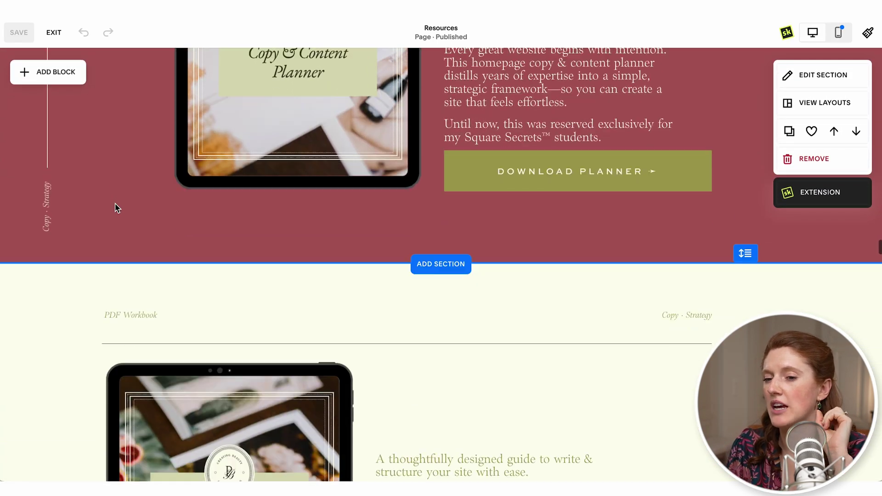
scroll(116, 207, up, 4)
scroll(116, 207, up, 5)
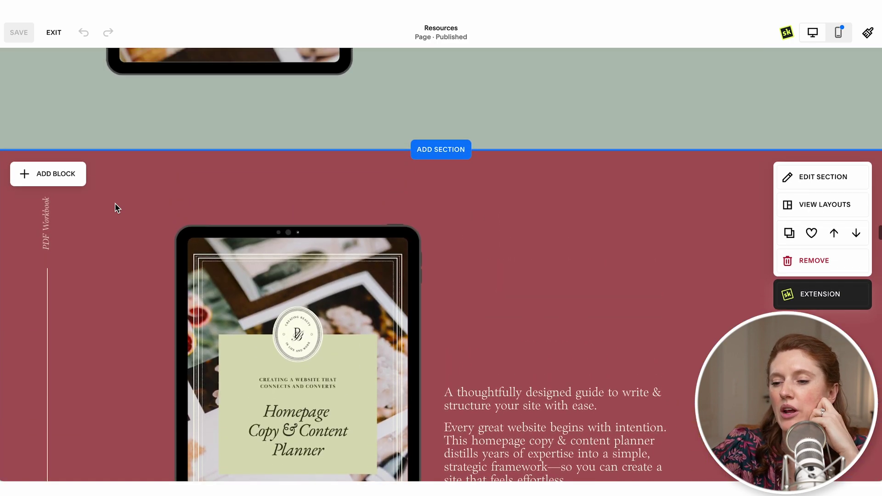
scroll(116, 208, down, 3)
scroll(116, 207, down, 3)
scroll(116, 208, up, 5)
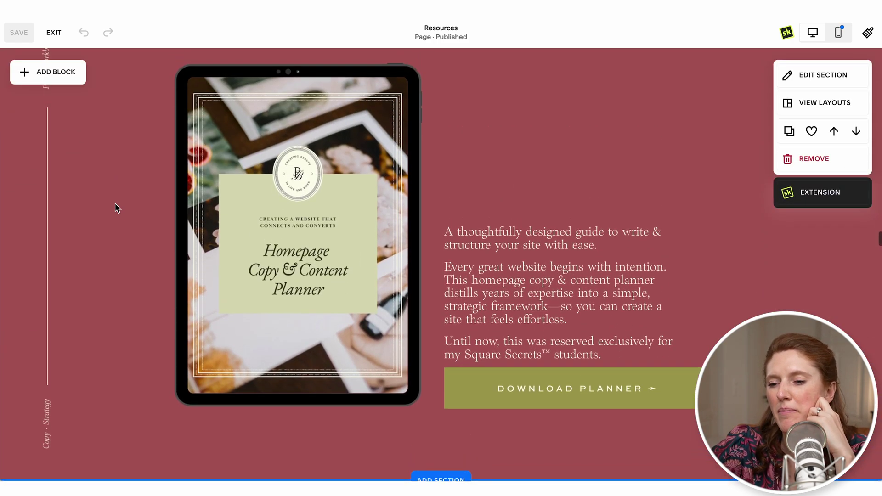
scroll(116, 208, up, 1)
scroll(115, 206, down, 3)
key(ctrl+v)
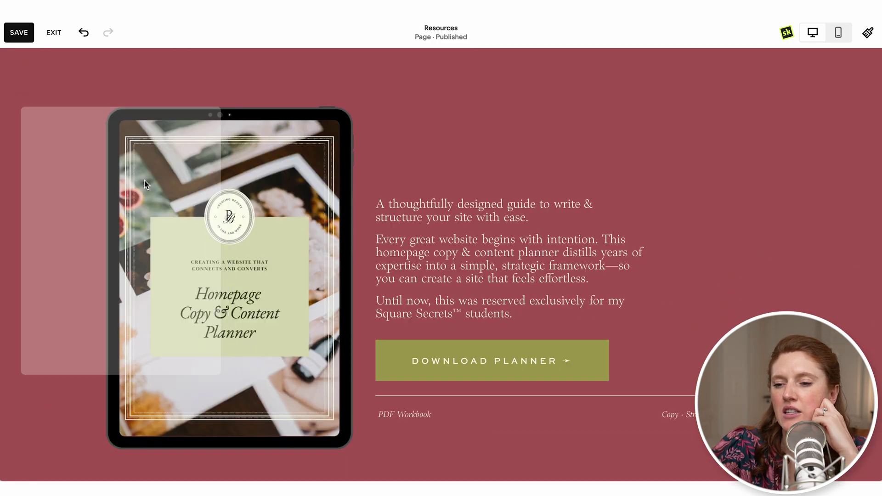
- Put the glass-of-wine photo from the site library into the image block
click(107, 171)
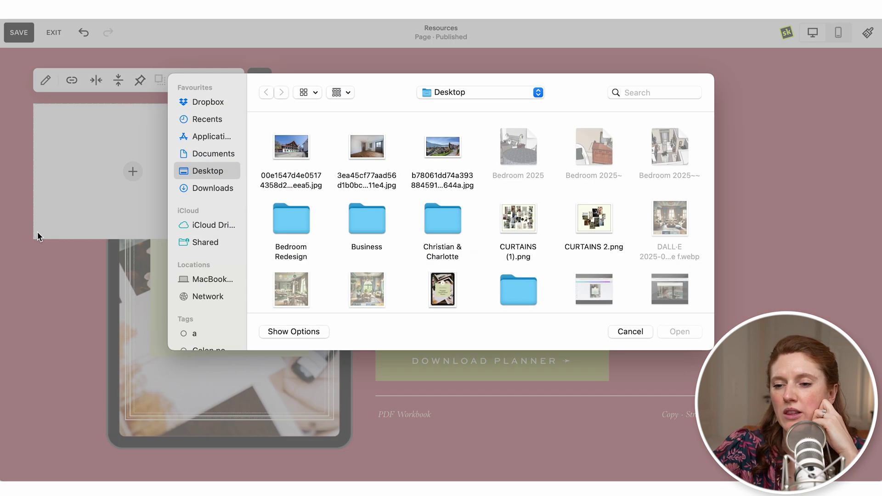
click(624, 337)
click(133, 171)
click(139, 192)
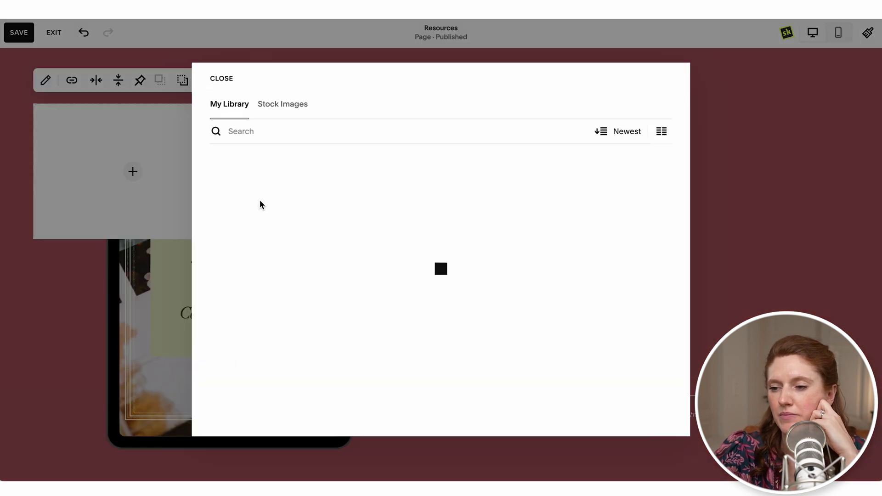
scroll(376, 223, down, 20)
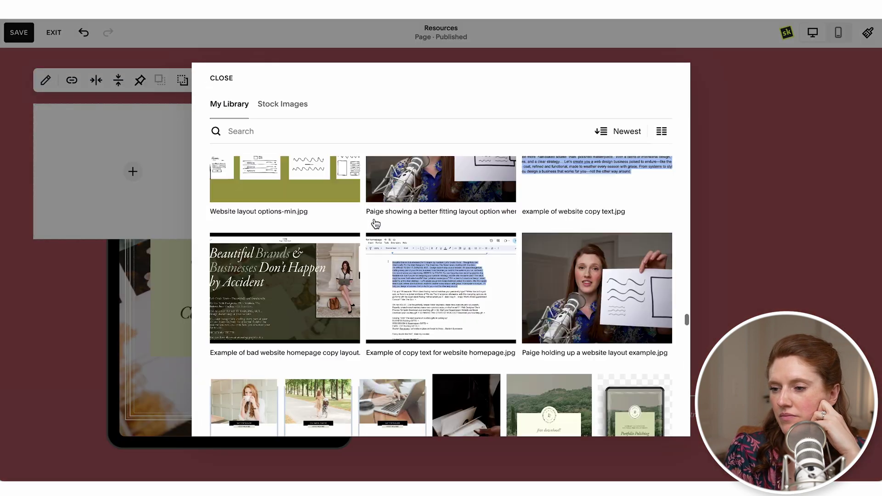
scroll(376, 223, down, 20)
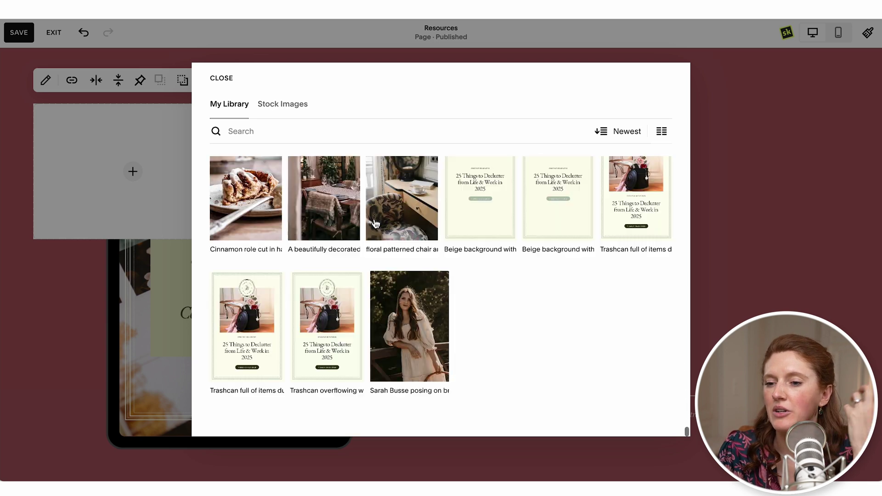
scroll(376, 224, up, 5)
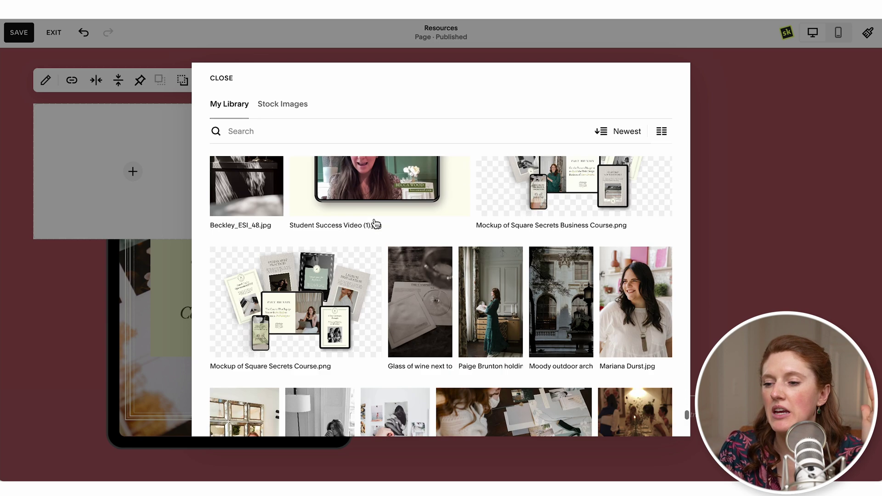
click(423, 301)
click(653, 416)
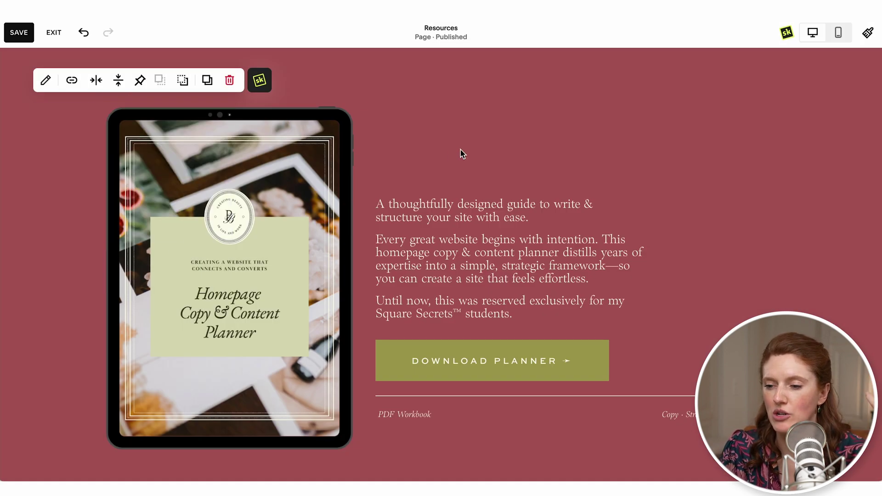
- Set the image's design to Fill so the photo fills its frame
click(45, 80)
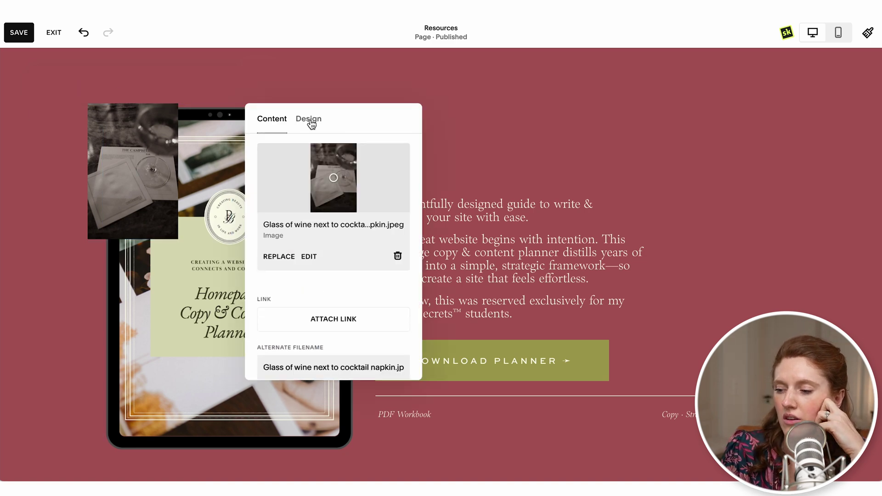
click(309, 119)
click(327, 159)
- Stretch the wine photo down the section's left edge and give it a darkest-green overlay
scroll(88, 170, up, 2)
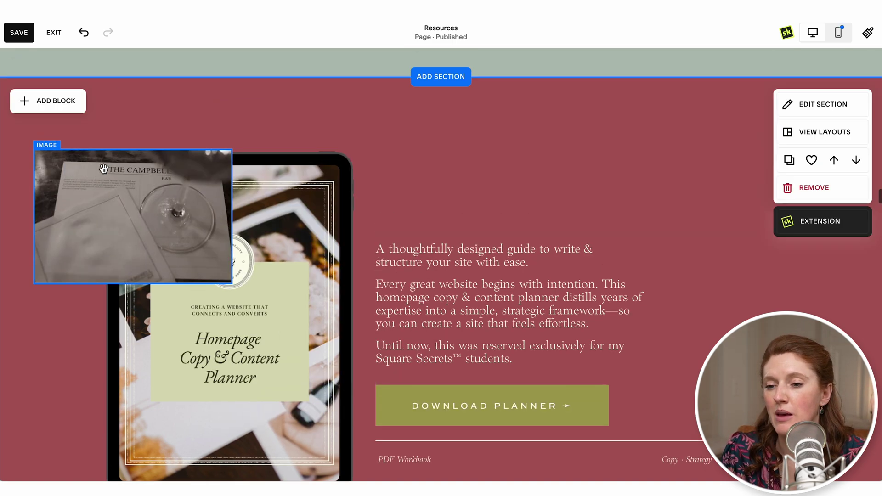
drag(94, 174, 104, 442)
scroll(72, 191, down, 4)
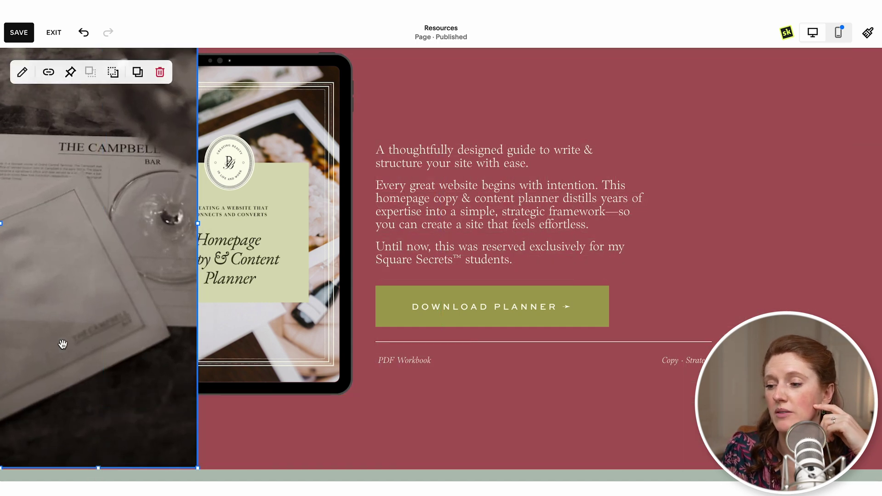
double_click(173, 212)
click(366, 316)
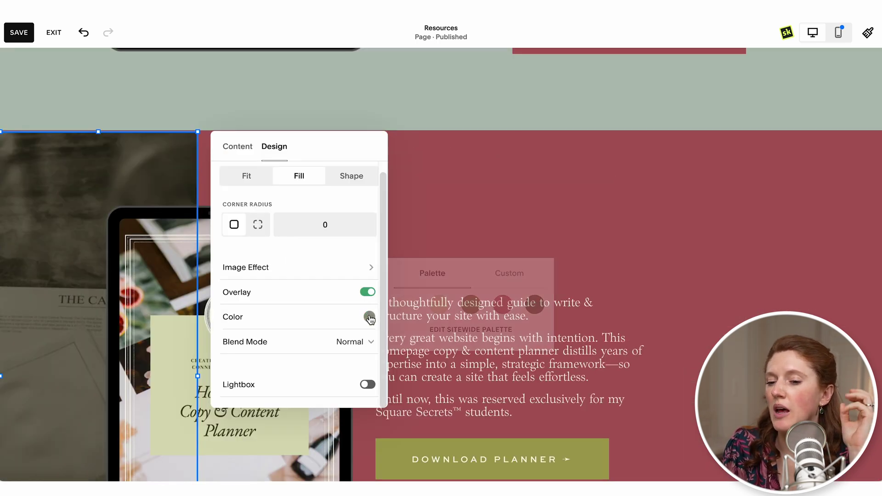
click(535, 292)
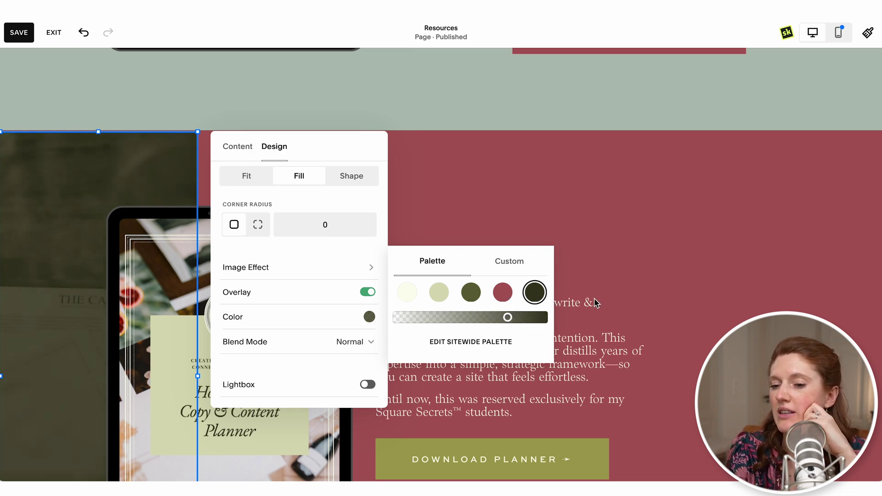
scroll(726, 288, down, 3)
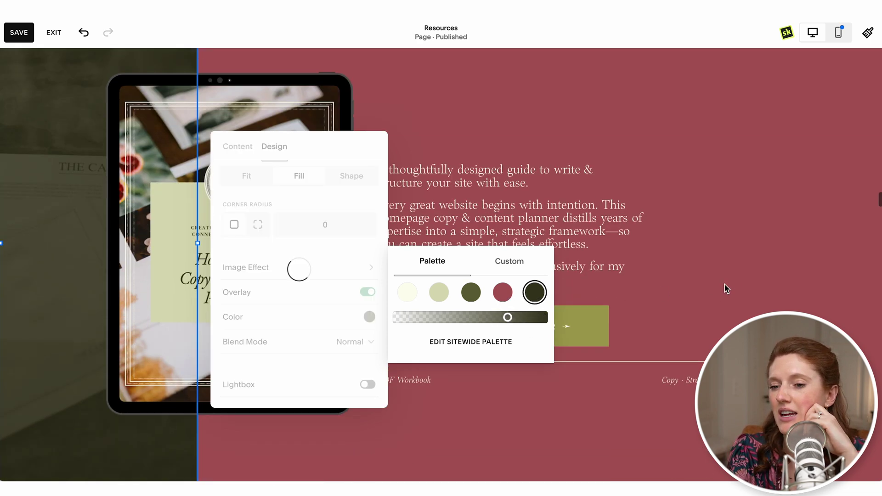
click(726, 288)
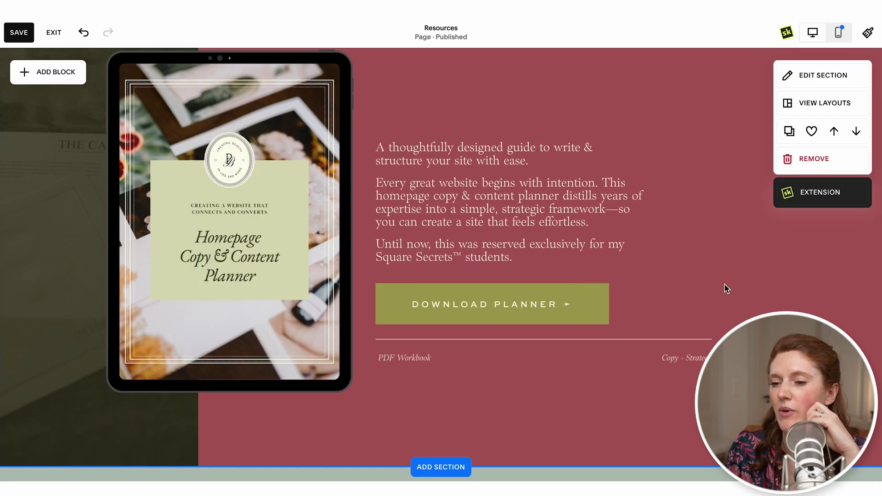
scroll(727, 288, up, 2)
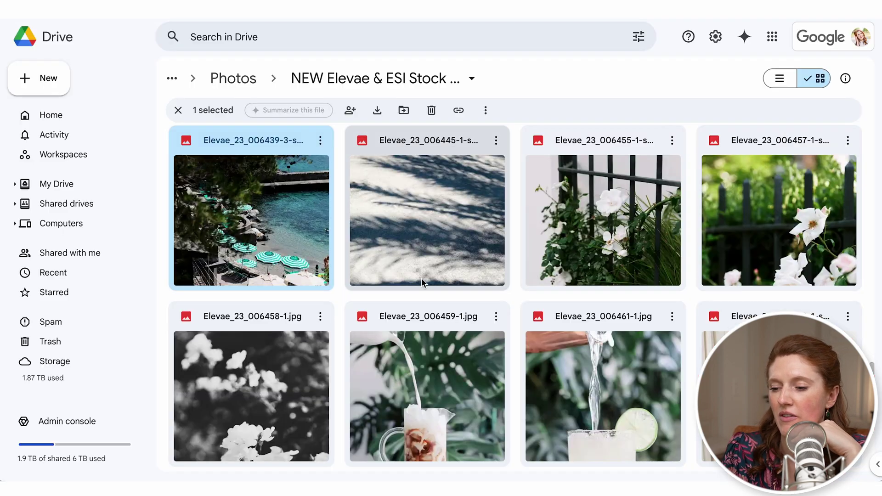
- Preview the pavement shadow and palm-shadow-and-mug photos in the Drive folder
scroll(421, 277, down, 2)
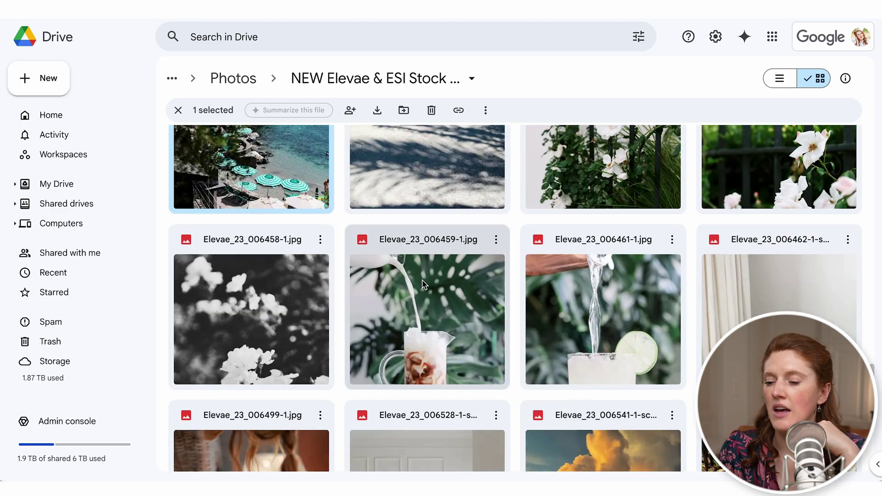
scroll(421, 276, up, 7)
scroll(436, 366, down, 4)
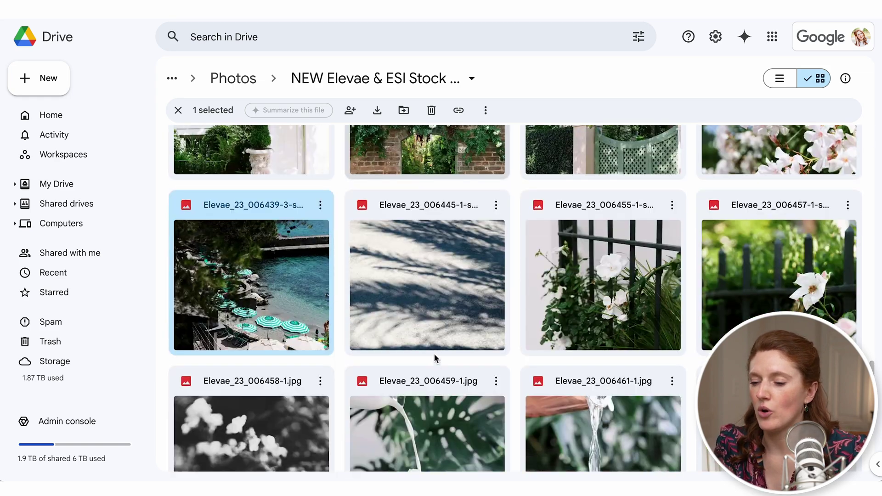
double_click(418, 267)
click(704, 239)
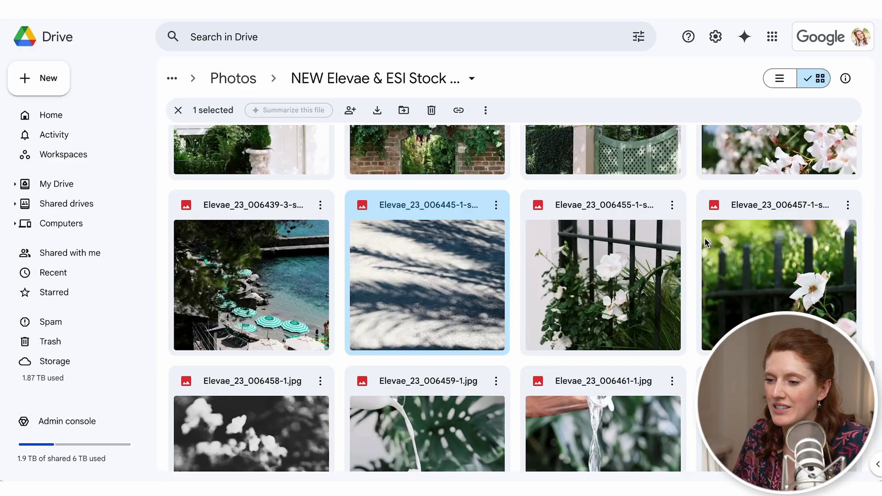
scroll(705, 238, up, 10)
scroll(706, 243, up, 3)
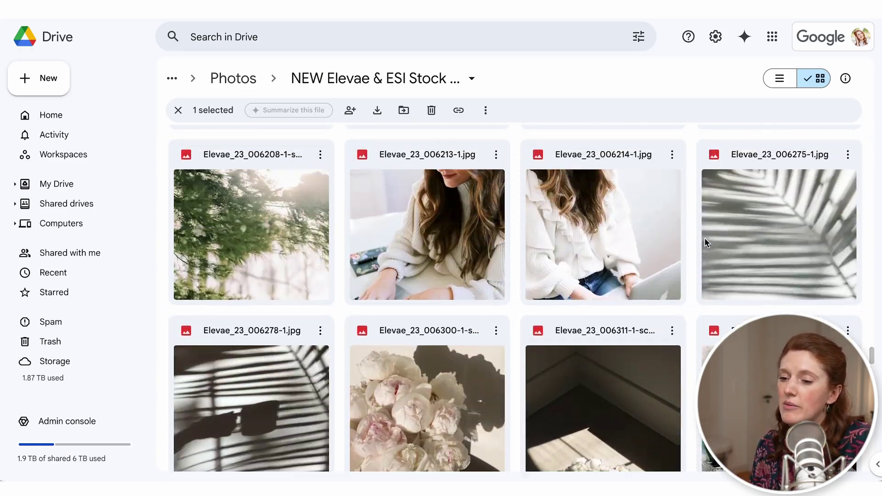
scroll(773, 278, down, 4)
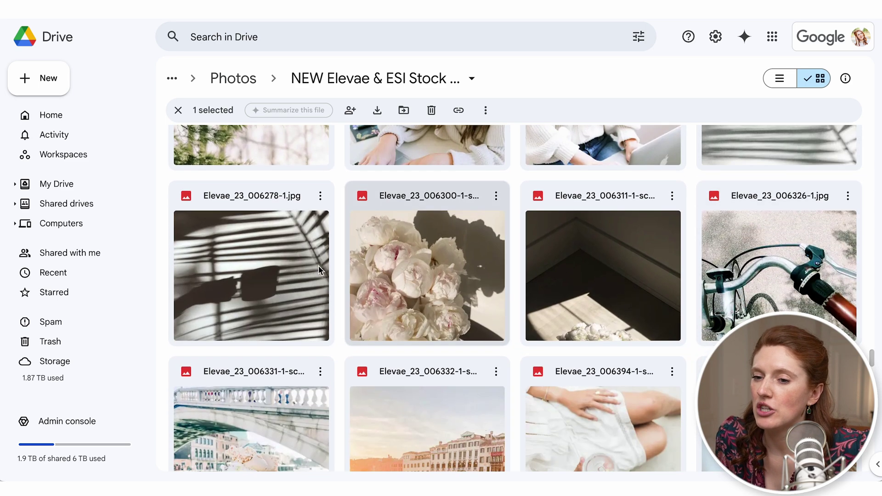
double_click(213, 261)
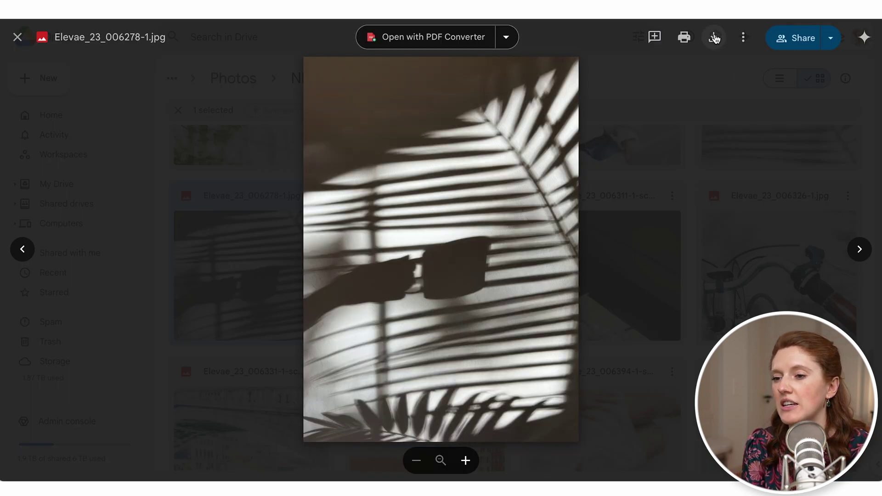
key(Escape)
- Preview the leafy shadow photo, then select the misty mountain photo
scroll(675, 280, up, 2)
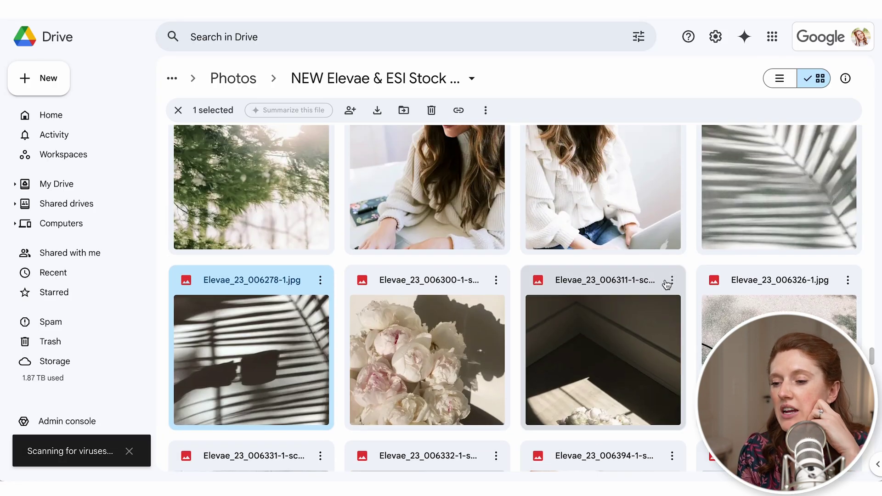
scroll(609, 345, up, 3)
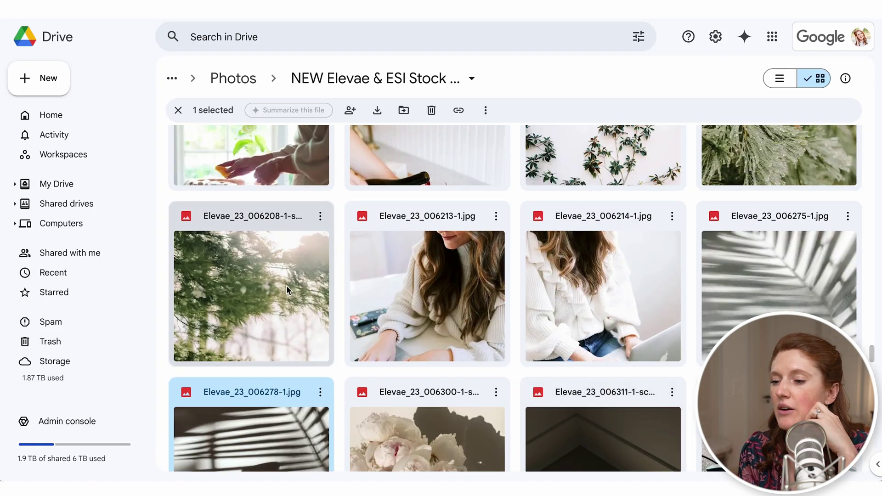
scroll(286, 285, up, 15)
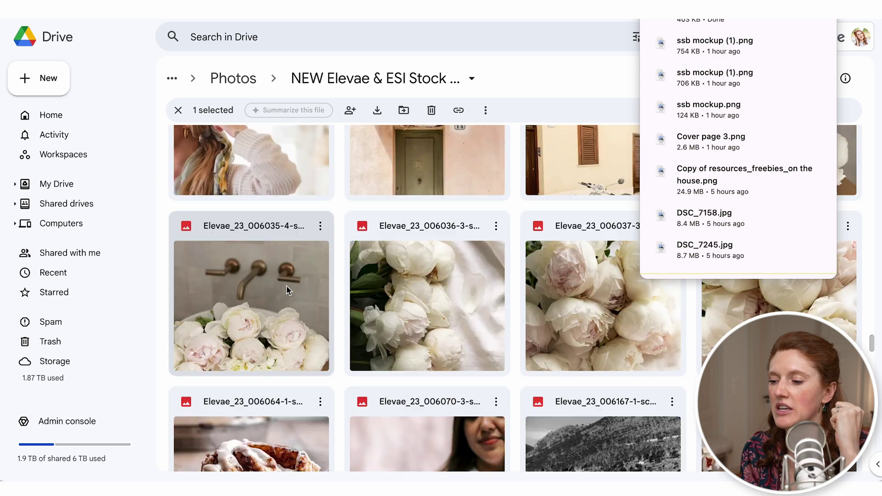
scroll(459, 303, up, 10)
double_click(607, 324)
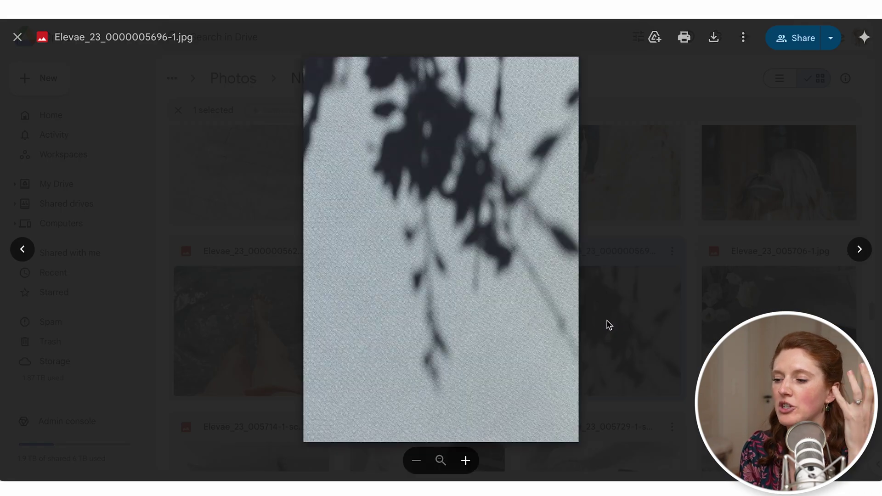
key(Escape)
scroll(605, 183, up, 10)
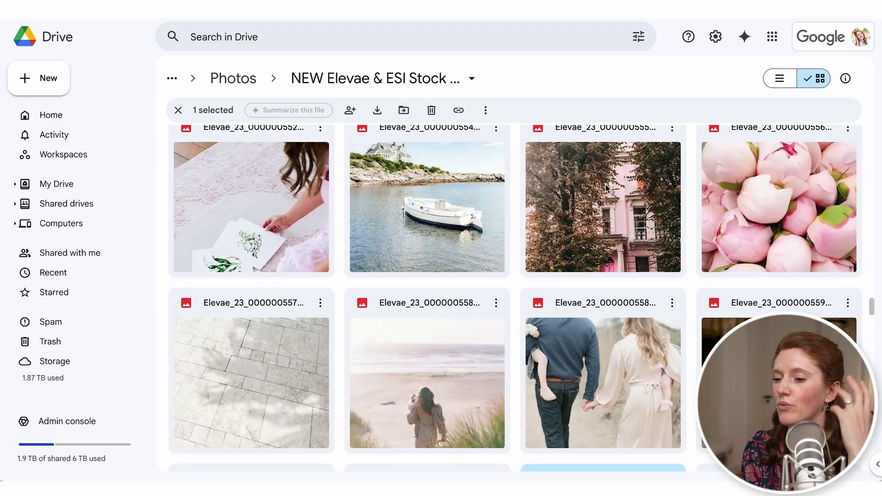
scroll(605, 189, up, 5)
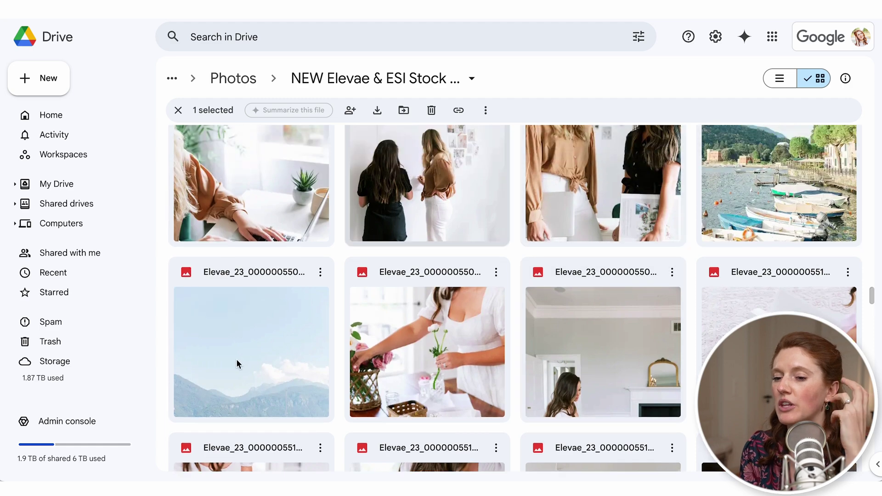
click(217, 374)
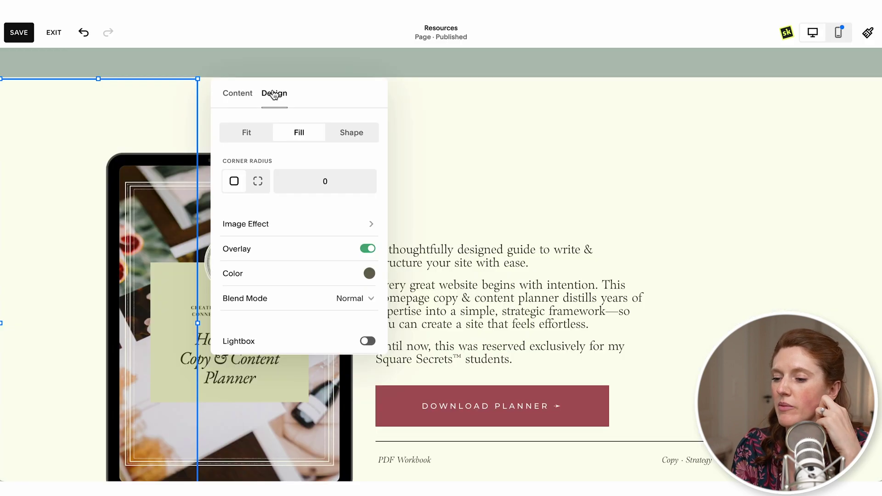
- Make the landscape image's overlay much darker and save the Resources page
click(370, 273)
click(511, 274)
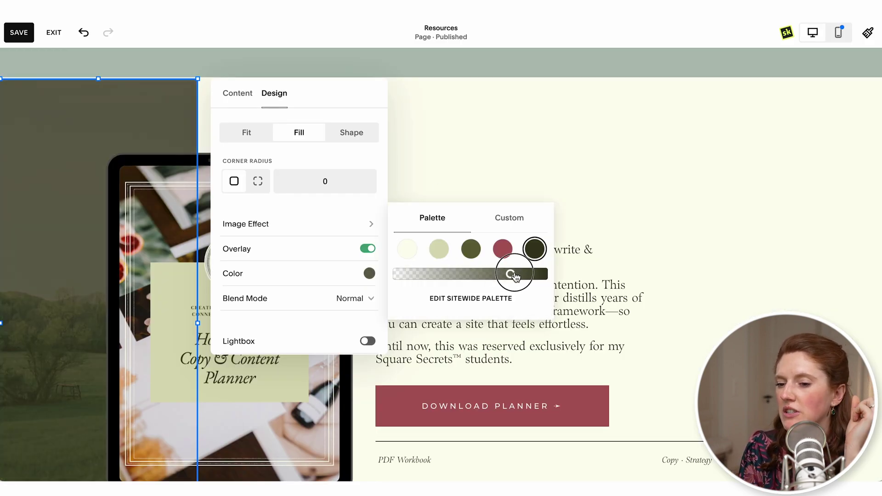
click(666, 203)
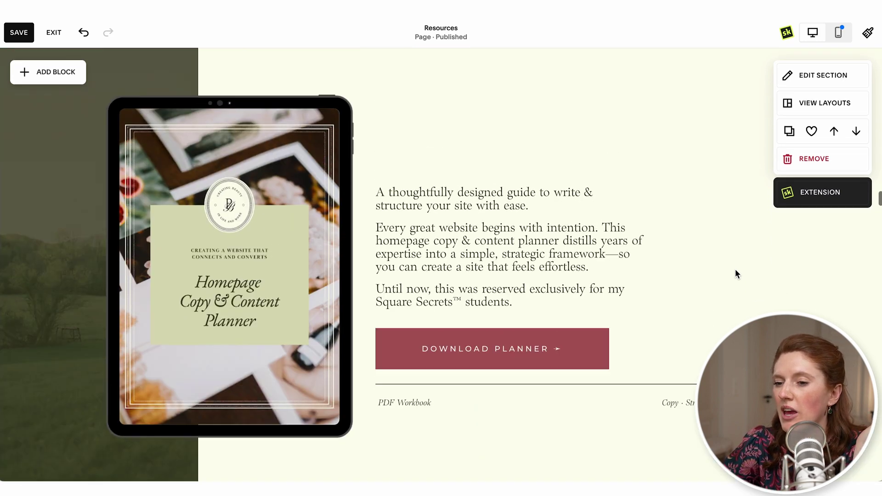
scroll(735, 275, up, 2)
scroll(735, 274, down, 3)
click(19, 32)
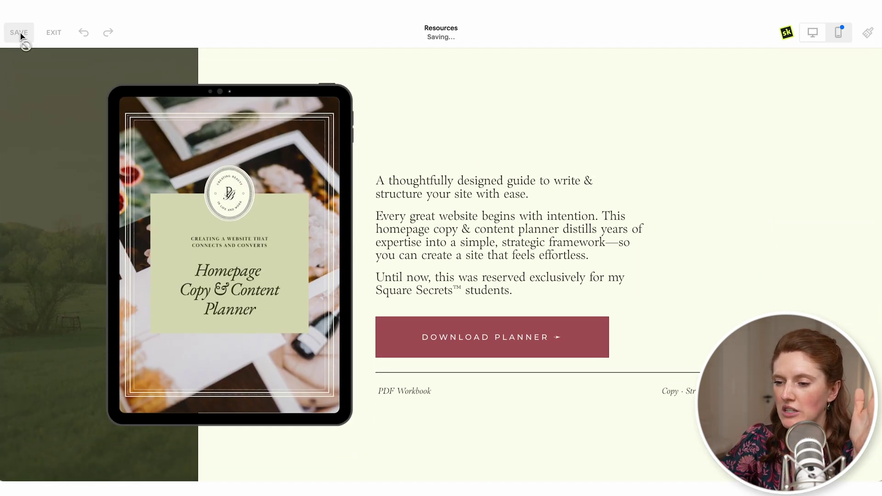
- Give the section divider a thicker stroke in the lightest palette colour
click(54, 33)
click(801, 73)
scroll(781, 229, down, 3)
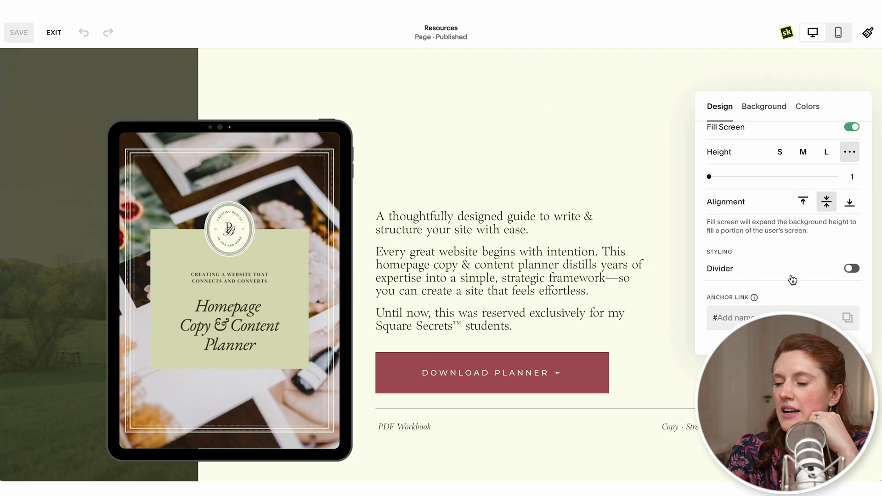
scroll(781, 275, down, 3)
click(783, 92)
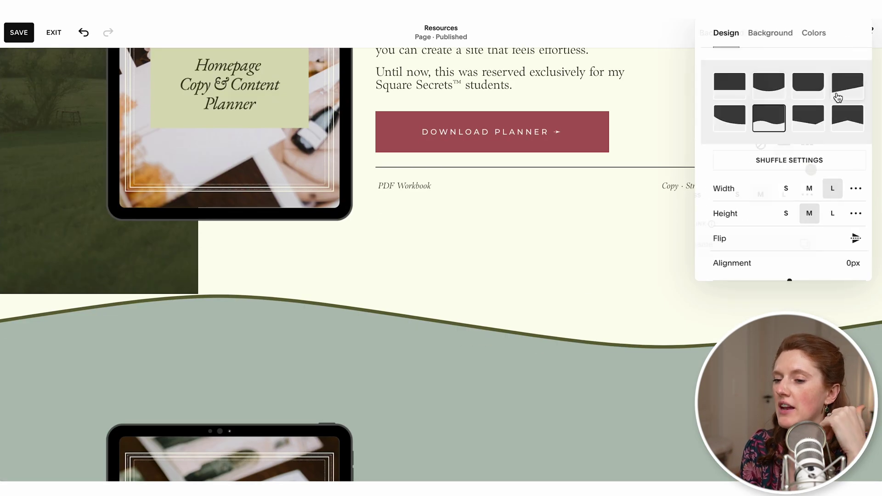
key(Escape)
scroll(781, 138, down, 5)
click(827, 195)
click(853, 170)
click(730, 143)
click(414, 257)
- Check the sage section's settings, then exit the editor and scroll through the live page
scroll(322, 141, up, 10)
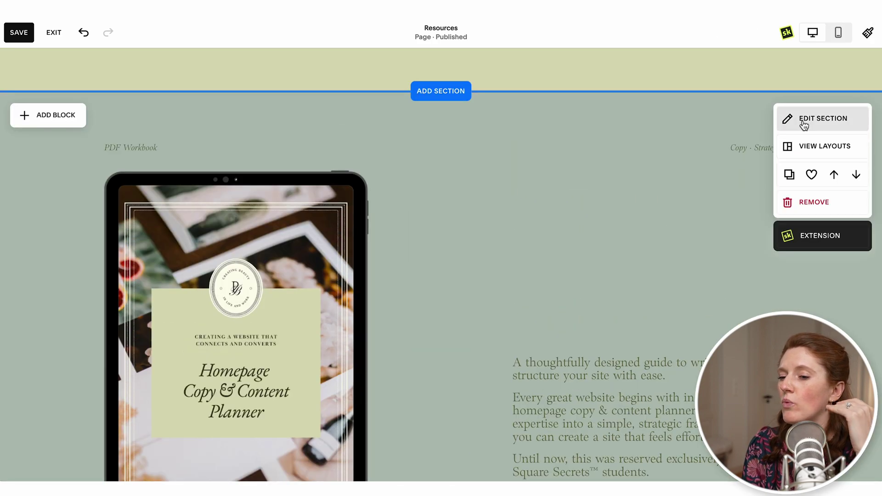
click(803, 119)
scroll(597, 230, down, 5)
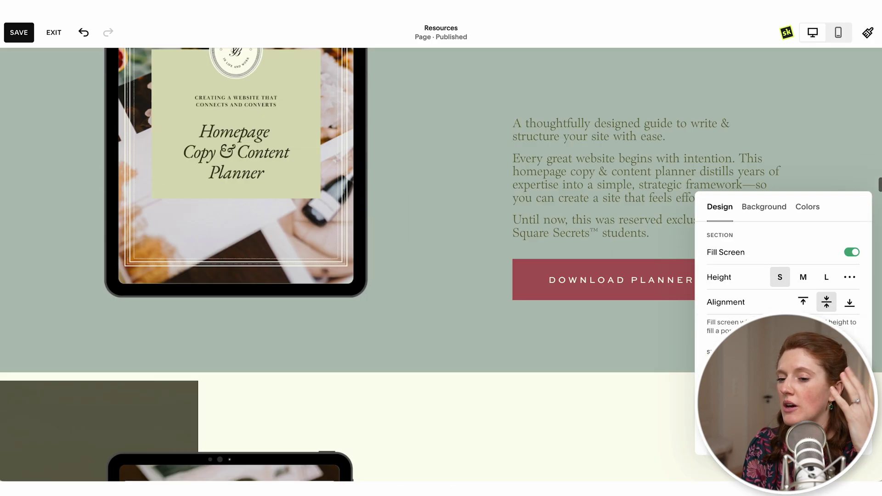
click(560, 162)
scroll(559, 162, down, 3)
scroll(560, 162, up, 6)
key(ctrl+s)
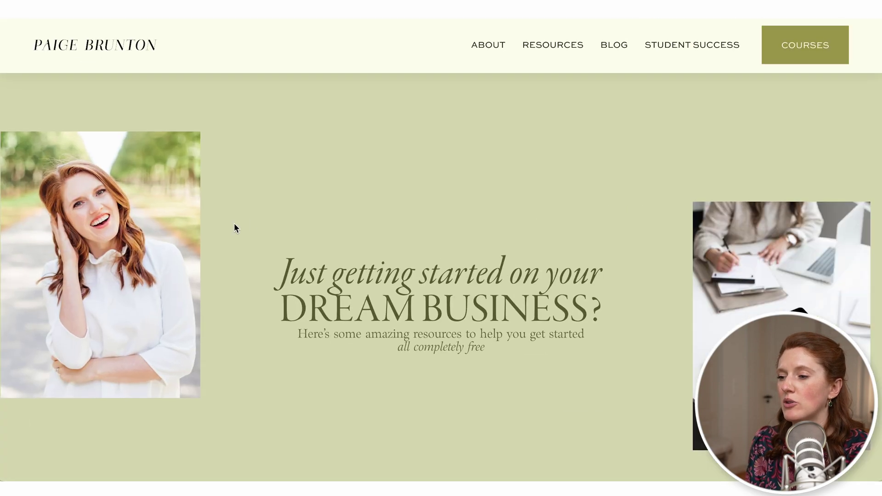
scroll(233, 223, down, 10)
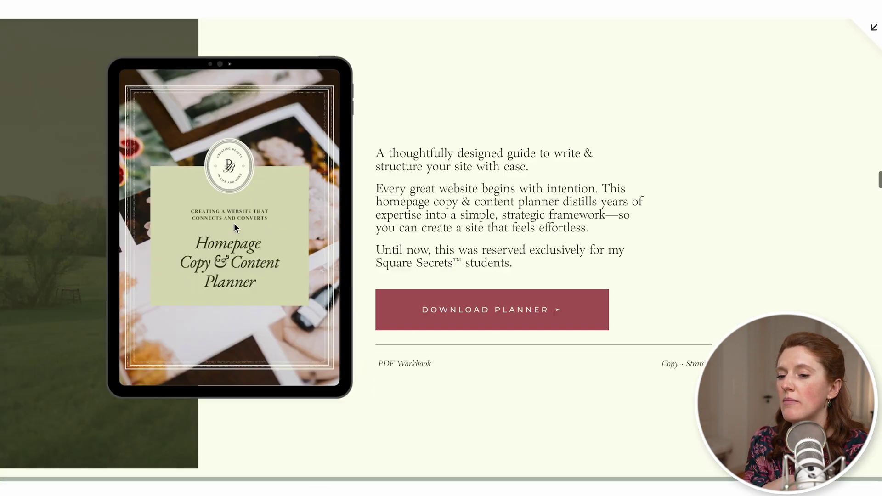
scroll(42, 234, down, 2)
scroll(43, 234, up, 1)
scroll(42, 234, down, 1)
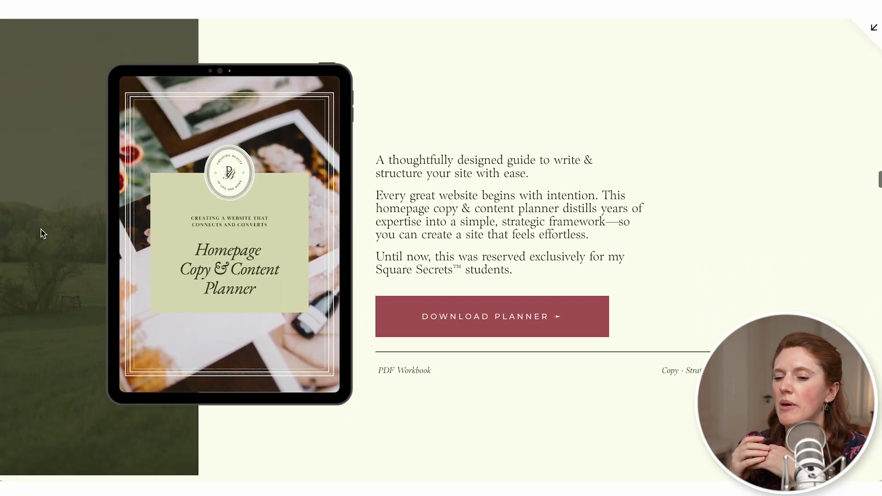
scroll(43, 233, down, 1)
- Scroll back up to the top of the page preview
scroll(23, 180, up, 2)
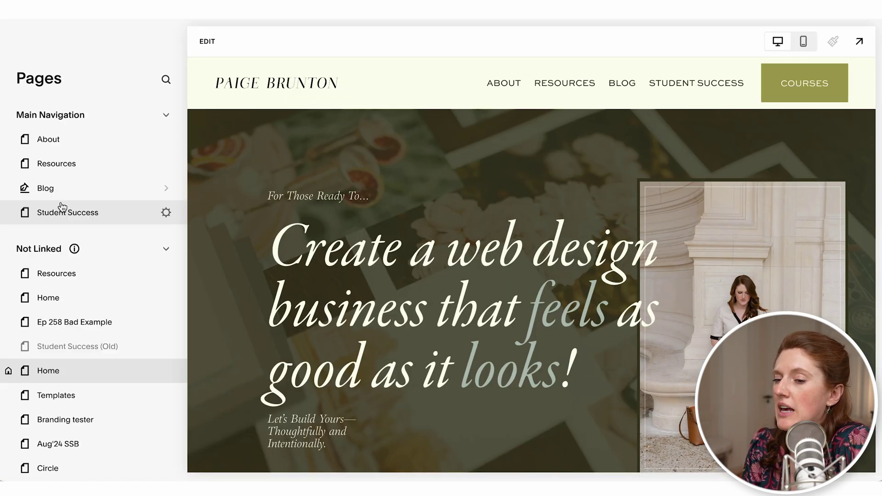
- Select the unlinked Resources page and open it in the page editor
click(192, 272)
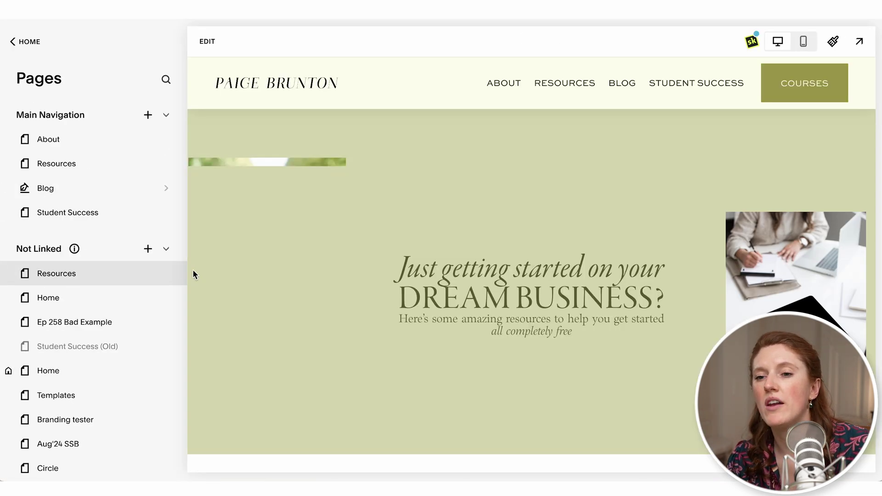
scroll(193, 274, down, 20)
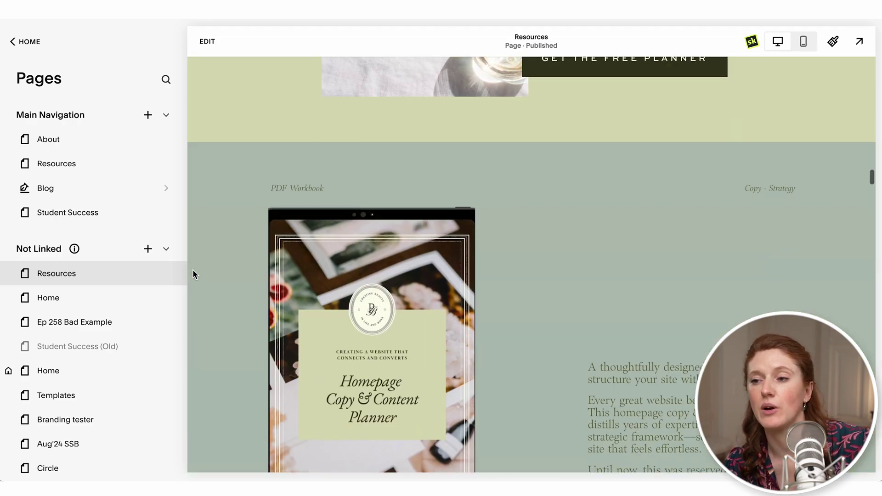
scroll(192, 275, down, 5)
scroll(192, 274, up, 8)
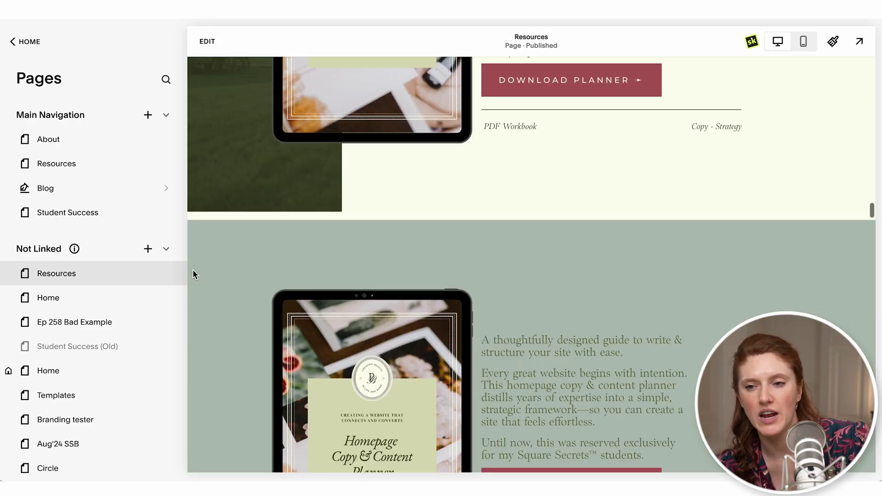
scroll(193, 275, down, 3)
click(207, 41)
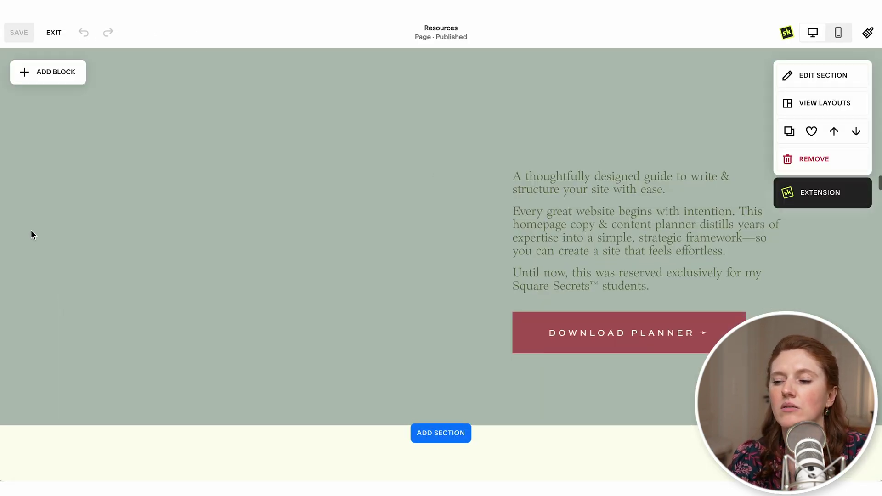
scroll(31, 230, down, 5)
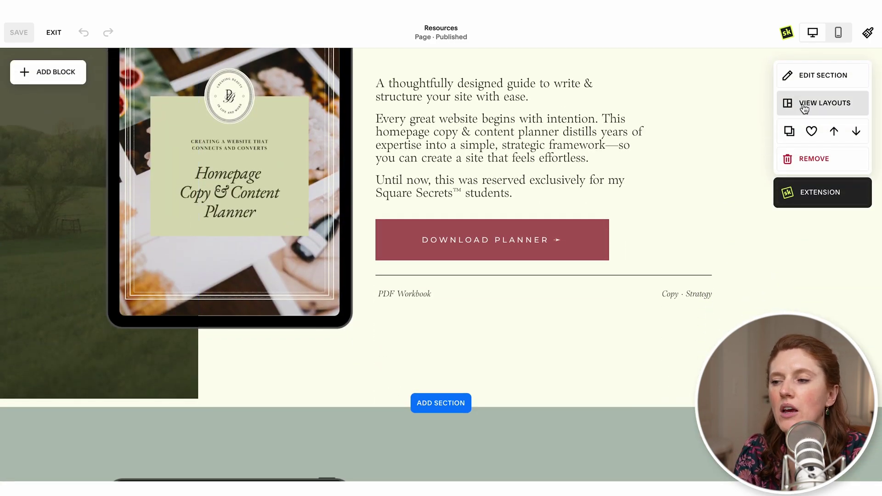
click(788, 130)
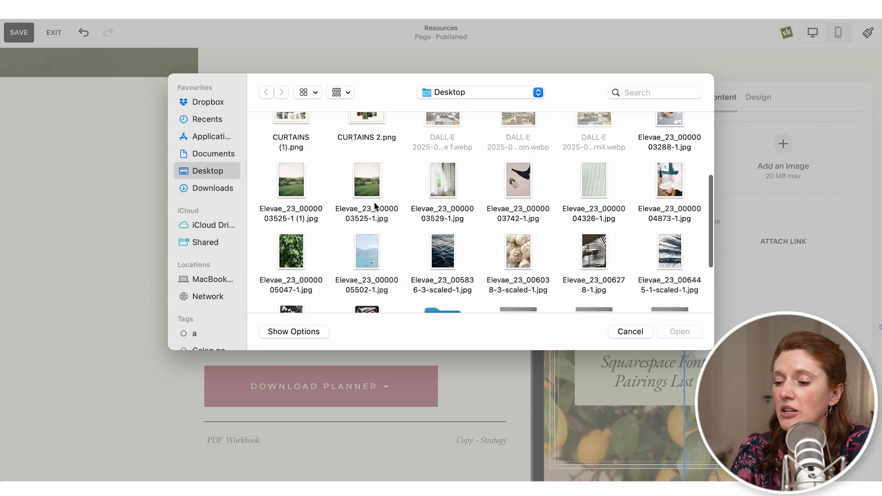
double_click(367, 251)
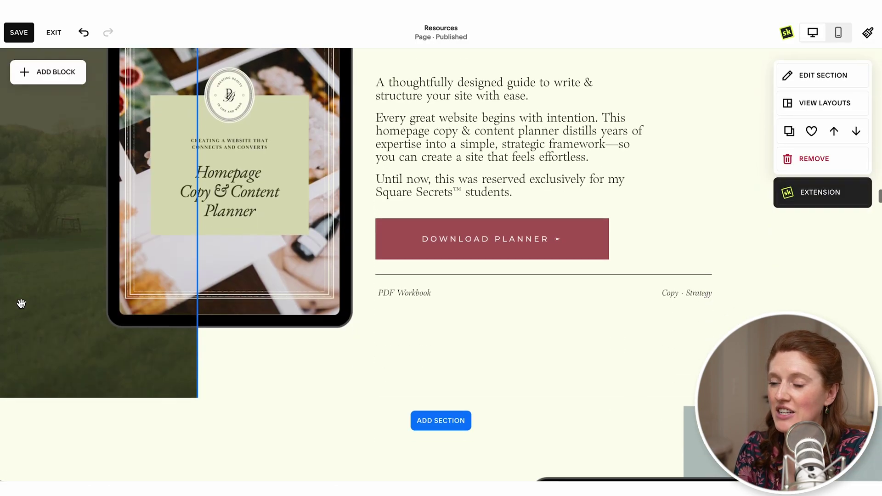
scroll(22, 304, down, 3)
scroll(63, 341, down, 3)
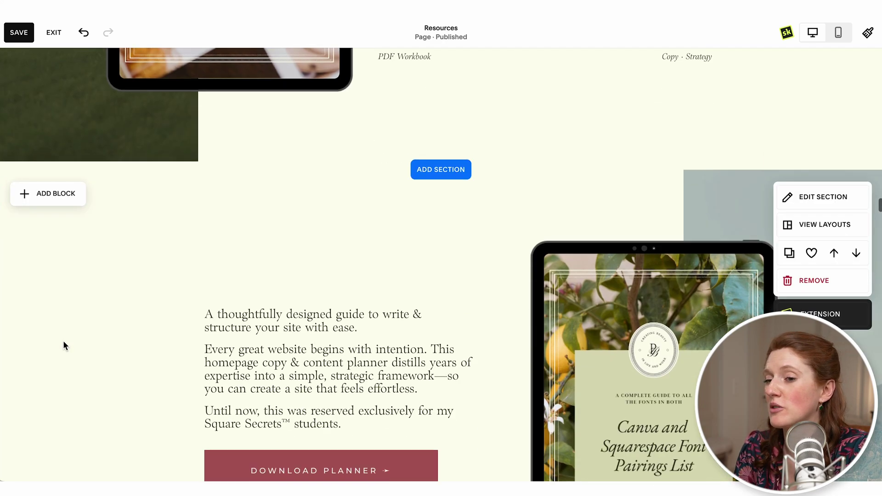
scroll(63, 340, down, 3)
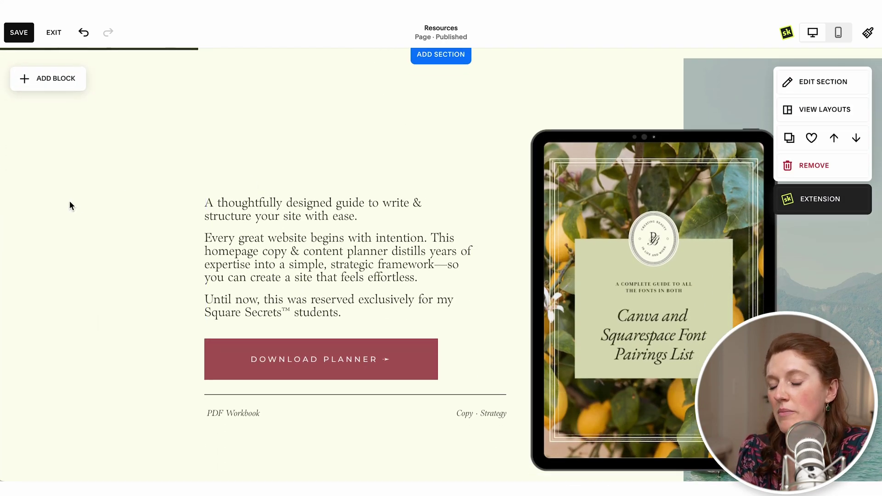
- Compare the colour themes and apply Bright 2 to the font-pairings section
click(809, 87)
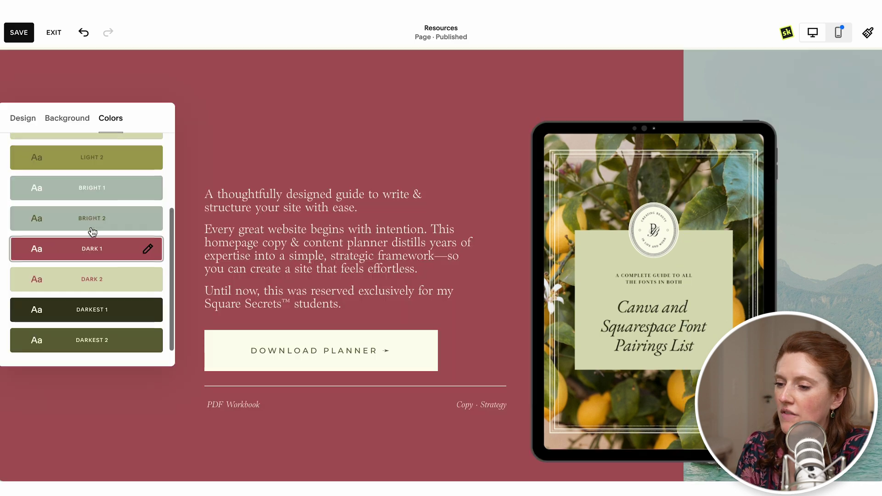
scroll(93, 232, up, 2)
click(89, 242)
scroll(89, 243, up, 1)
click(88, 243)
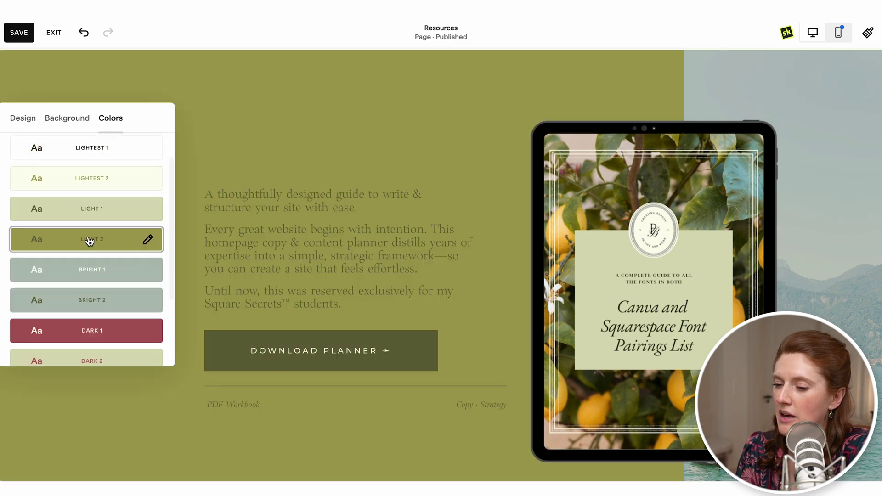
click(92, 210)
click(92, 184)
scroll(92, 183, up, 1)
scroll(89, 175, down, 2)
click(87, 219)
scroll(87, 218, down, 1)
scroll(87, 219, down, 1)
click(86, 220)
click(87, 220)
click(88, 192)
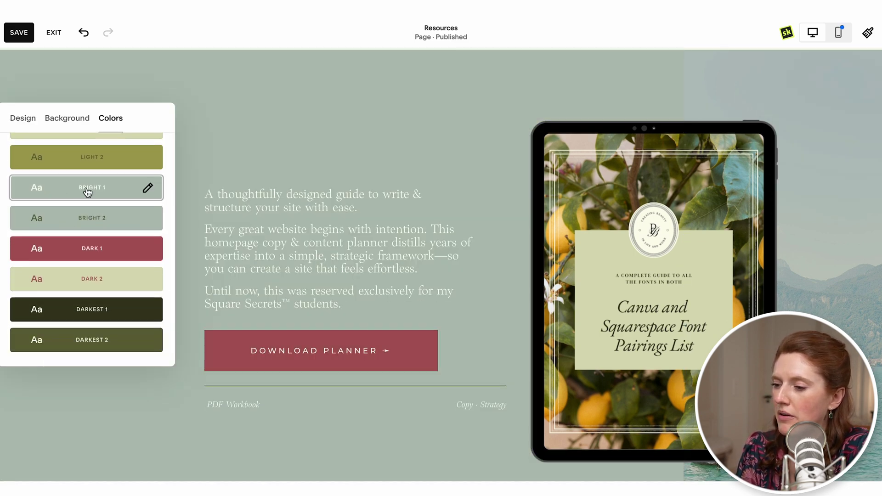
click(82, 217)
- Remove the section's current side image and start adding a new one
double_click(845, 221)
click(848, 232)
click(783, 143)
- Upload Elevae_23_006038-3-scaled-1.jpg from the computer as the new side image
click(744, 172)
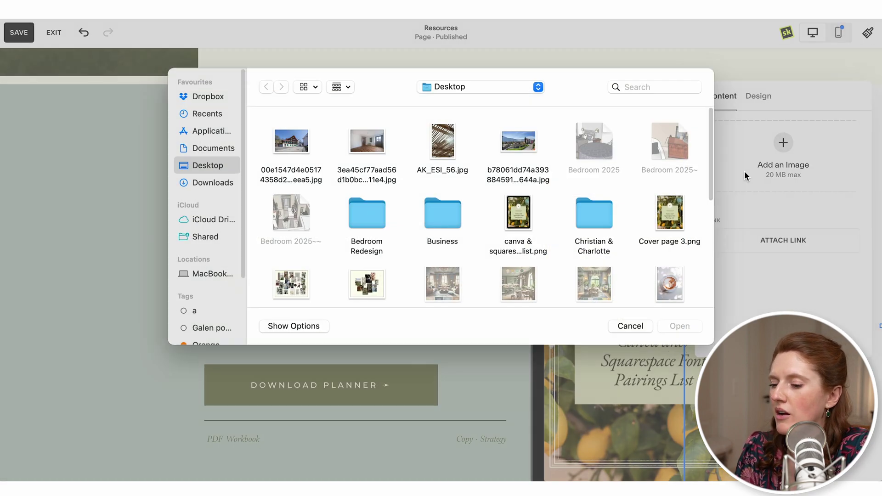
scroll(379, 222, down, 5)
scroll(380, 221, down, 2)
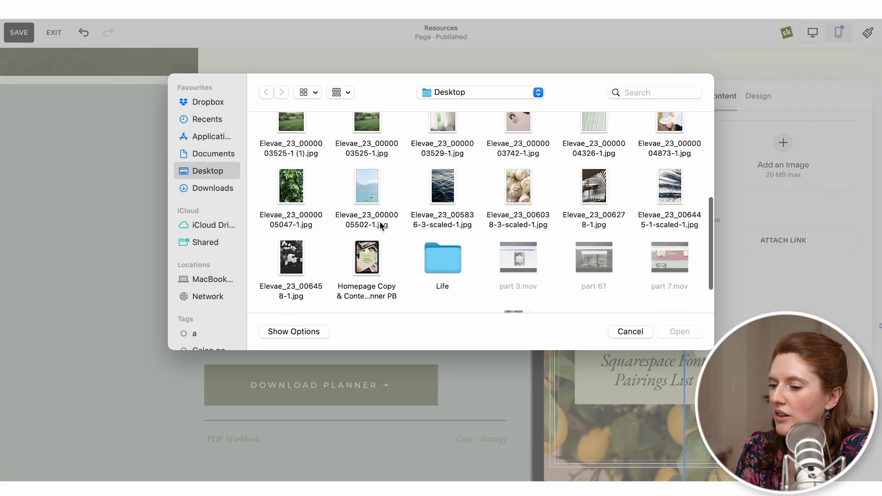
click(511, 173)
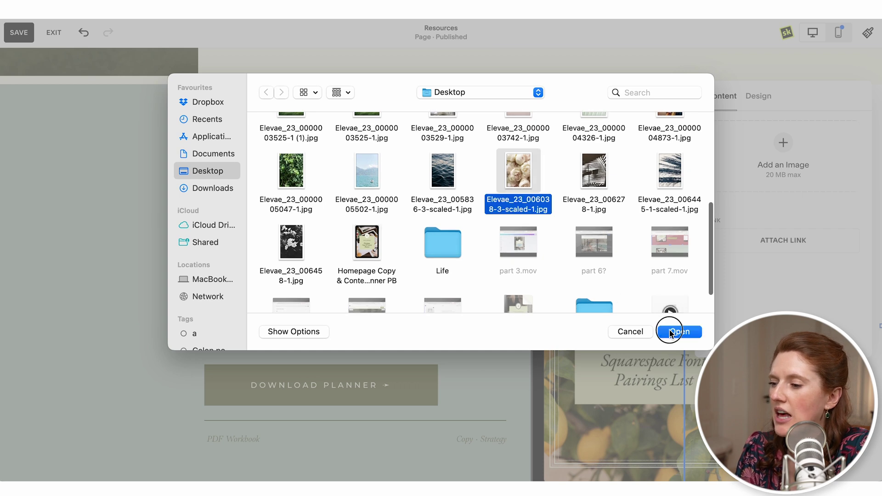
click(670, 331)
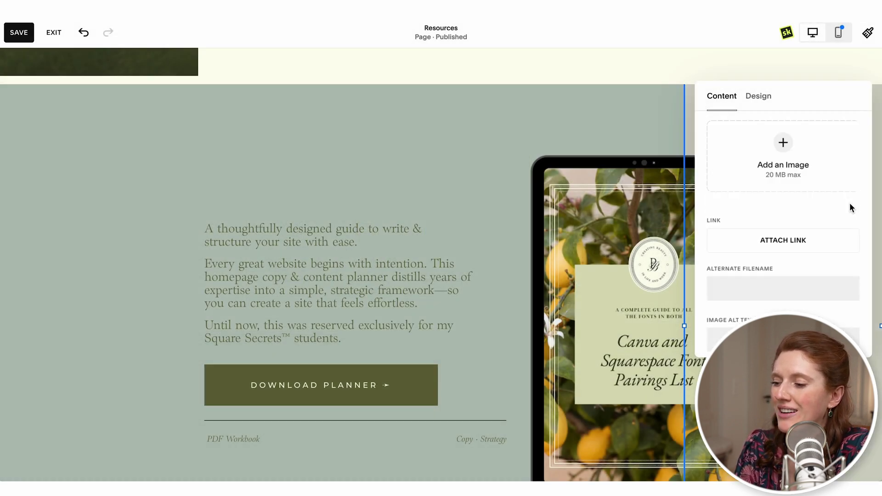
click(96, 184)
scroll(95, 184, down, 4)
scroll(95, 184, up, 4)
scroll(96, 183, down, 2)
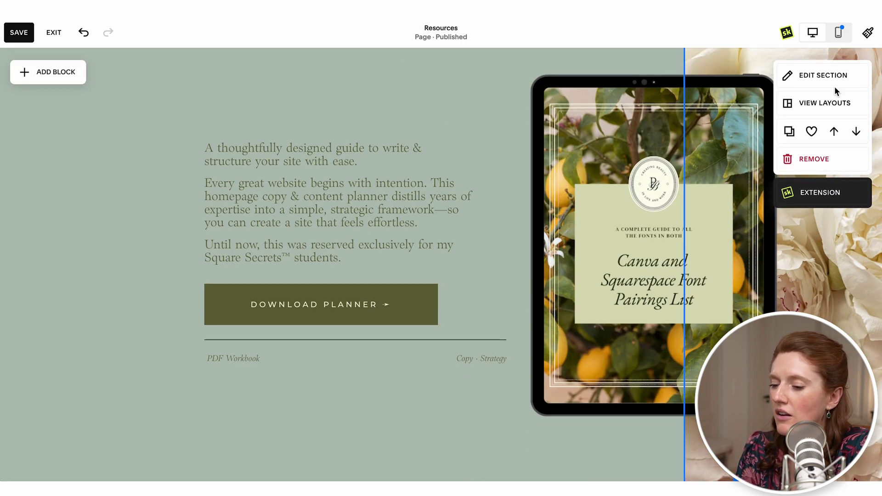
- Lower the overlay opacity on the font-pairings side image
click(817, 77)
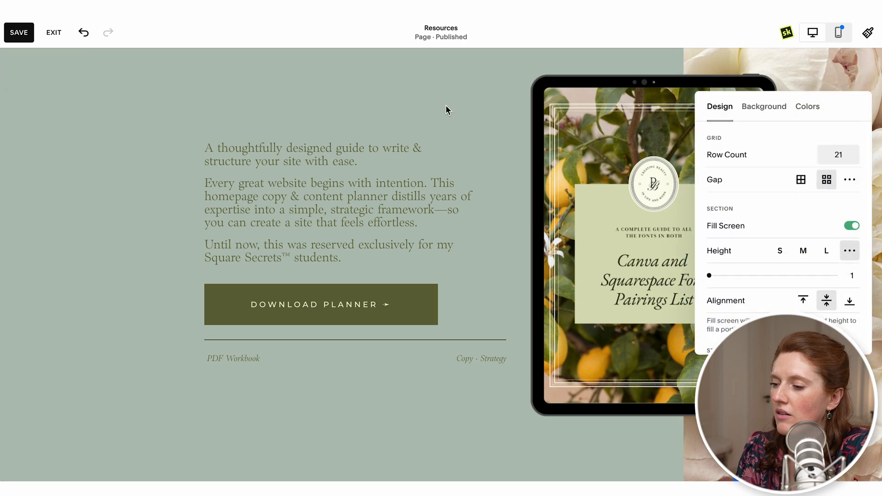
click(446, 106)
click(789, 194)
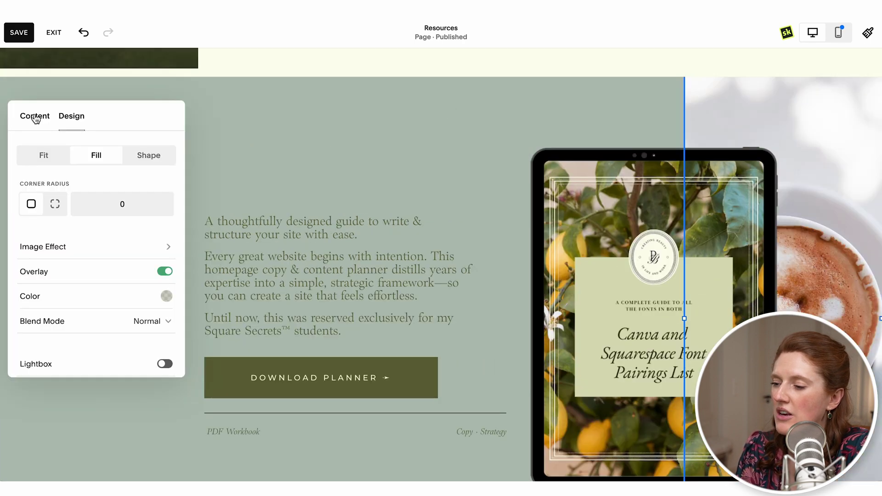
scroll(113, 228, down, 1)
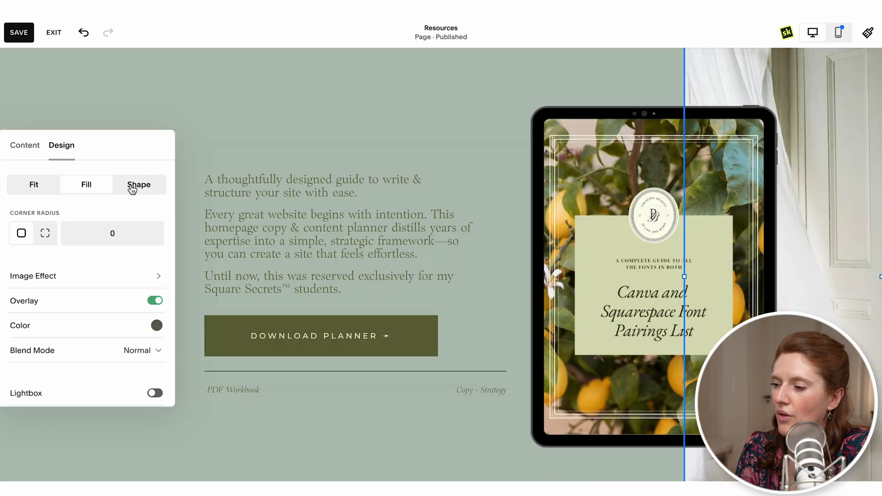
click(156, 325)
drag(296, 326, 269, 327)
click(234, 128)
- Restyle the Download Planner button as a Primary Button
click(221, 284)
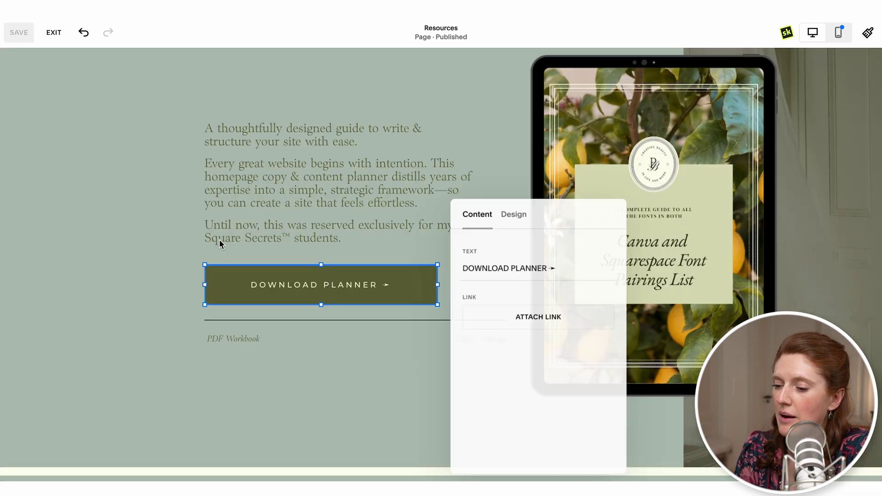
click(514, 214)
click(533, 265)
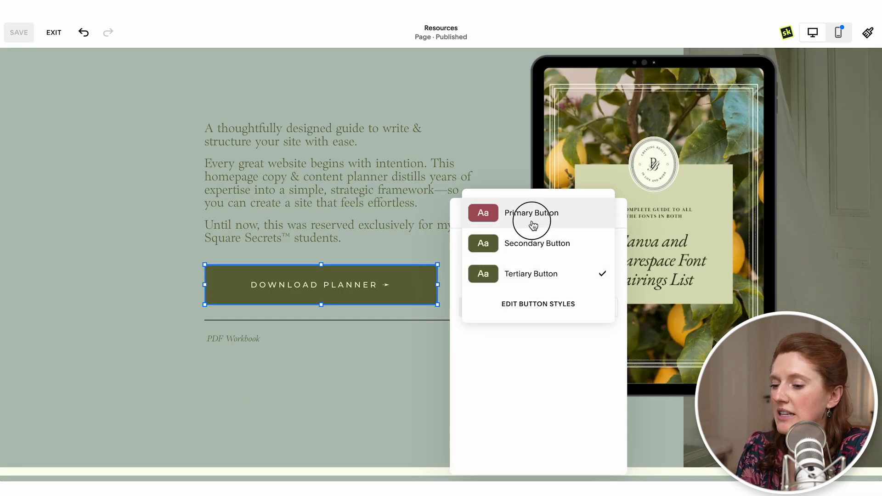
click(528, 214)
click(99, 250)
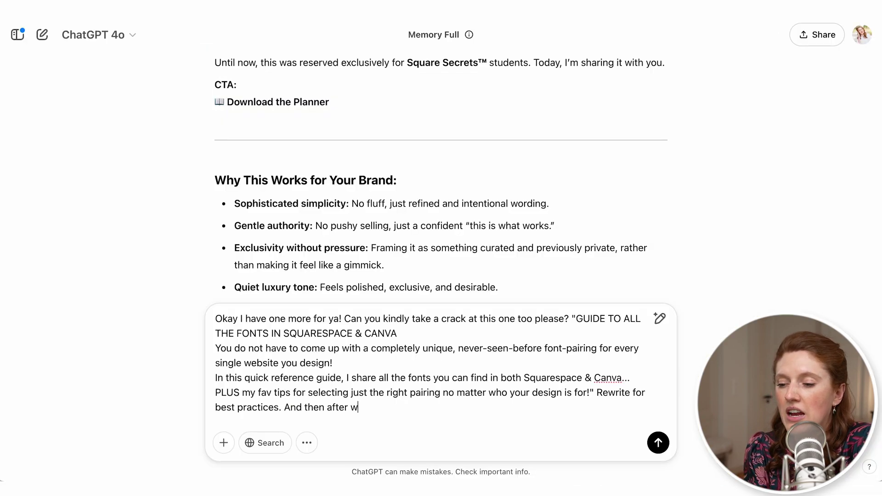
- Ask ChatGPT for a font-guide rewrite tweakable for brand voice, and select its new headline
text(e can tweak for brand voice too please)
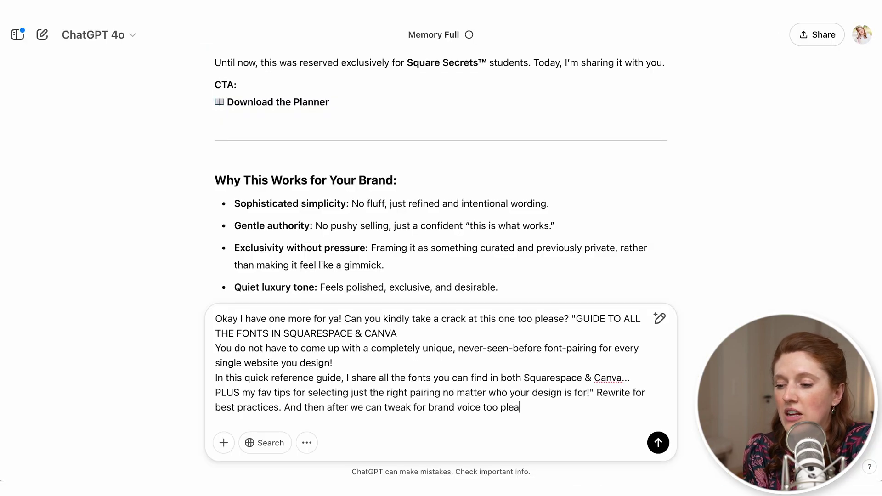
key(Return)
drag(216, 191, 431, 191)
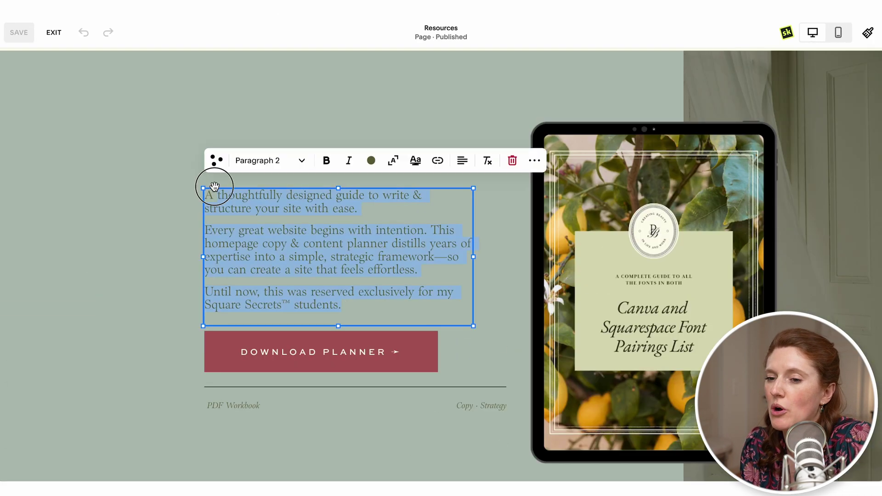
- Paste the ChatGPT copy opening 'Find the perfect pairing' and tidy its paragraphs
text(Find the perfect pairing—without the guesswork.)
text(You don’t need to reinvent the wheel every time you design a website. This curated reference guide gives you a complete list of all the fonts available in Squarespace & Canva, plus my expert tips for choosing the right pairings—so every design feels intentional, cohesive, and effortlessly stylish.)
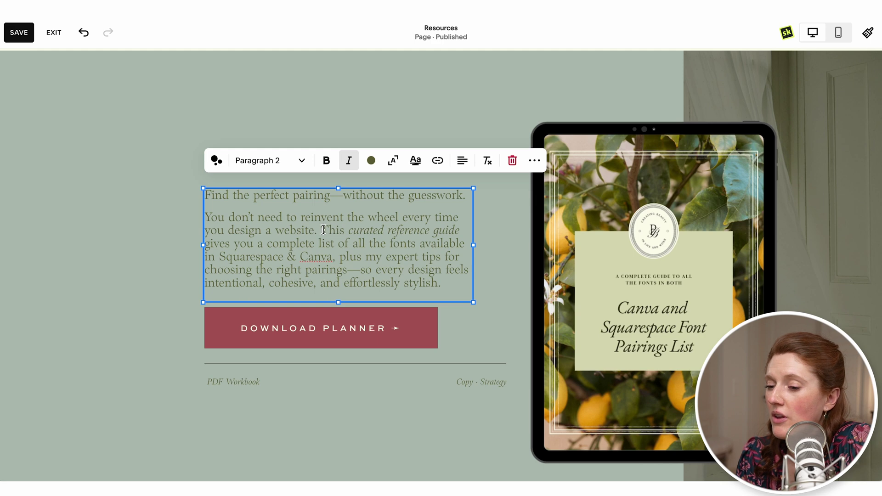
click(323, 230)
key(Return)
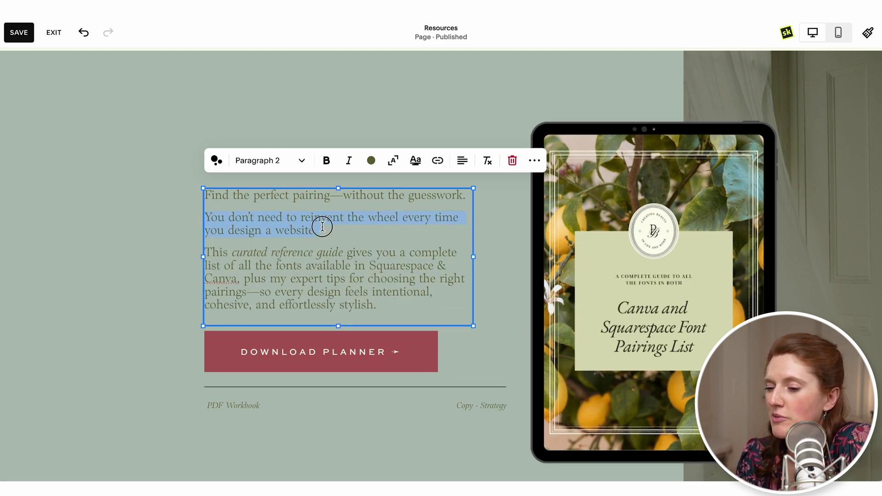
key(BackSpace)
key(BackSpace)
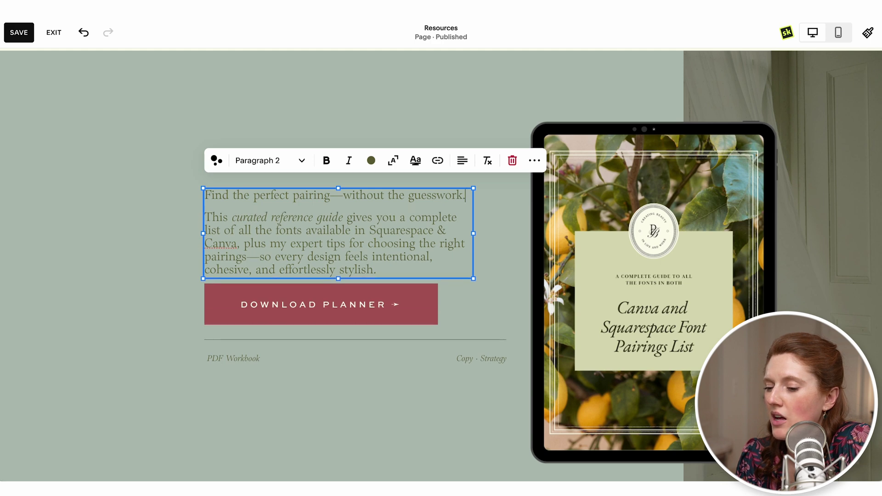
click(106, 244)
click(248, 245)
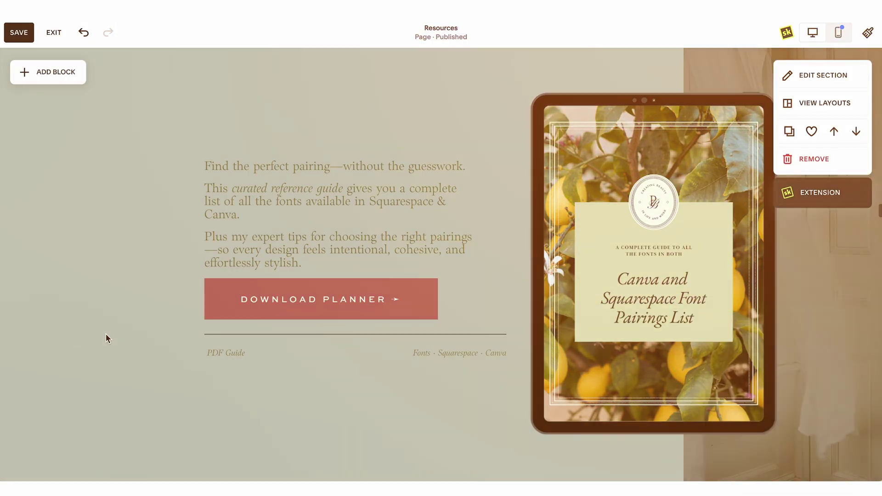
scroll(105, 333, down, 2)
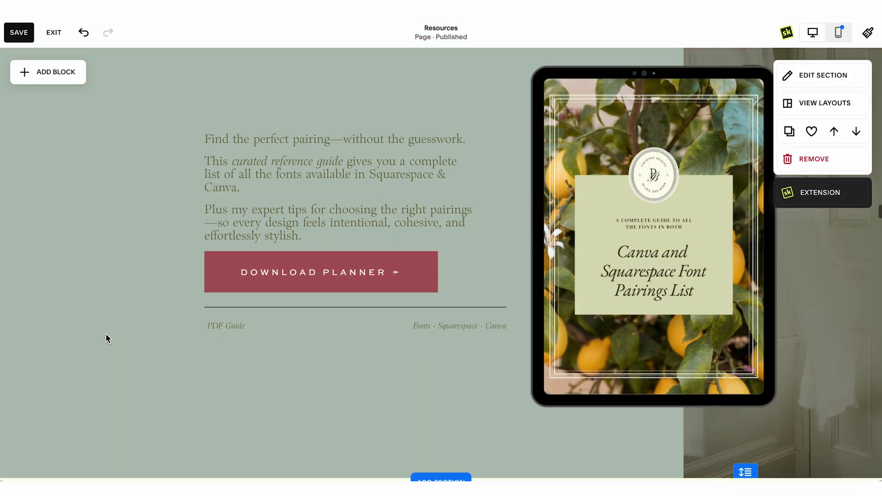
scroll(105, 334, up, 1)
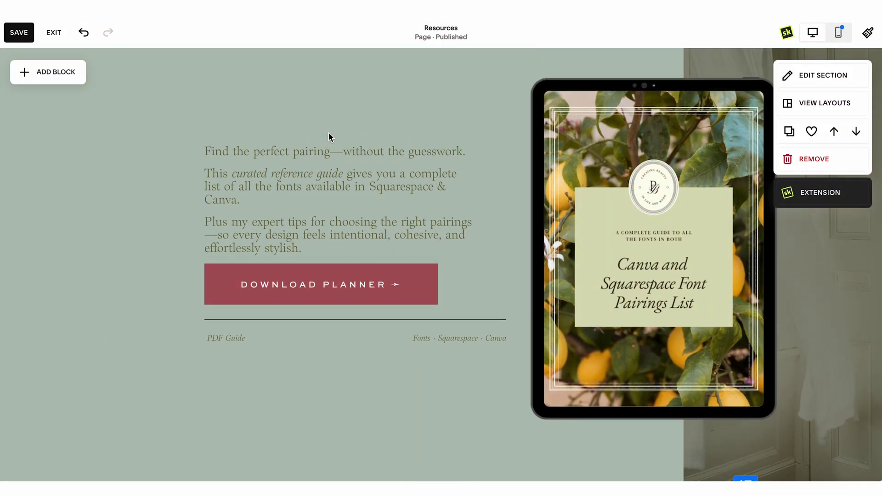